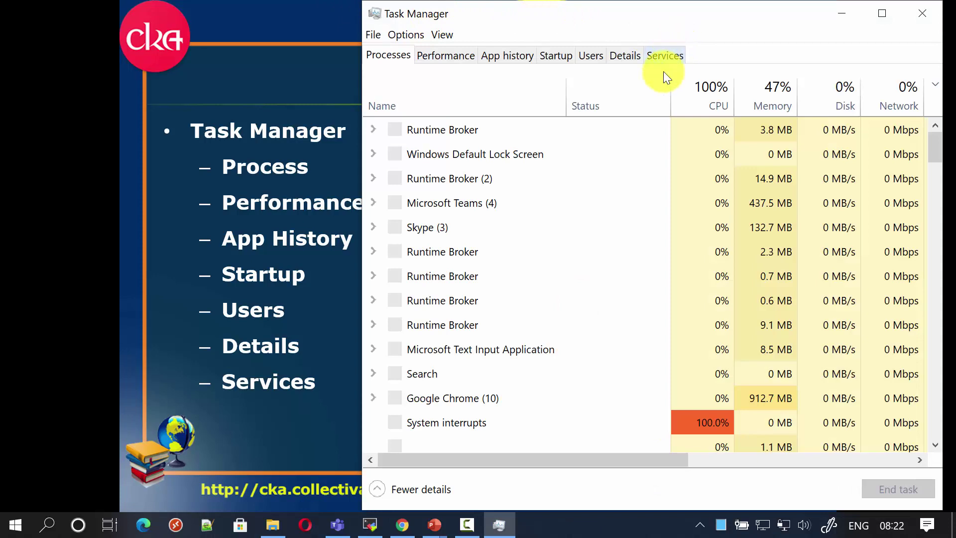
Collapse Task Manager to its simple list of running apps and reposition the window over the slide.
click(411, 487)
drag(502, 2, 327, 31)
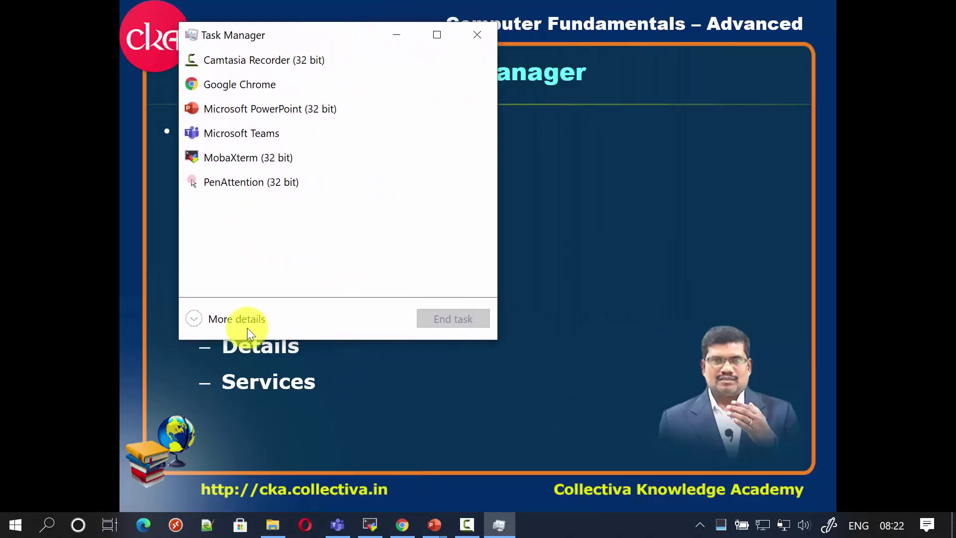
drag(323, 39, 488, 82)
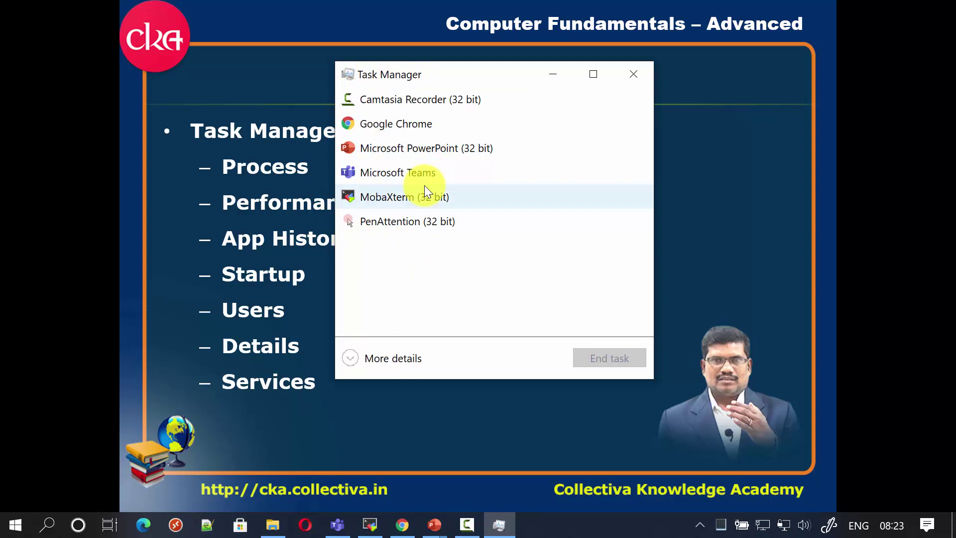
Check the actions offered for Google Chrome in the running apps list, select Microsoft PowerPoint, and uncover the slide title.
click(411, 120)
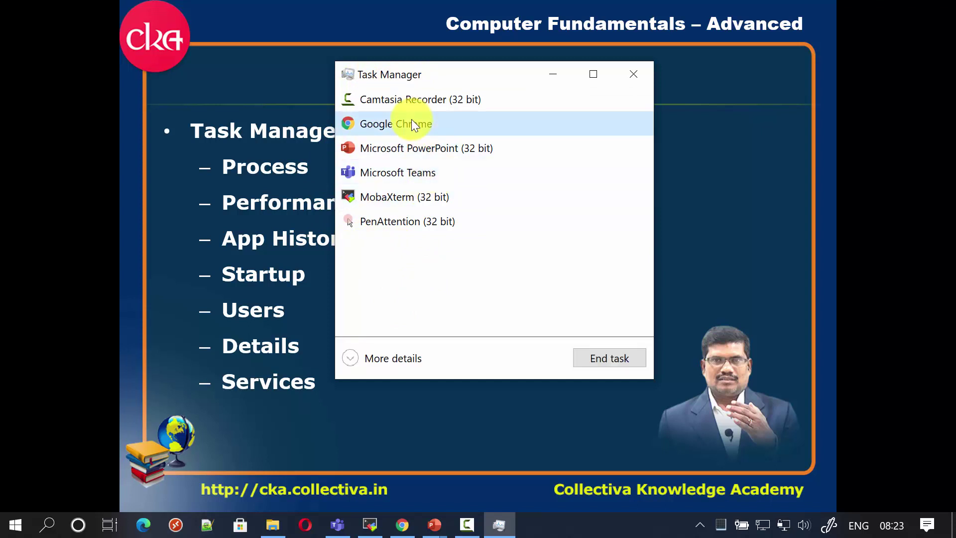
right_click(411, 118)
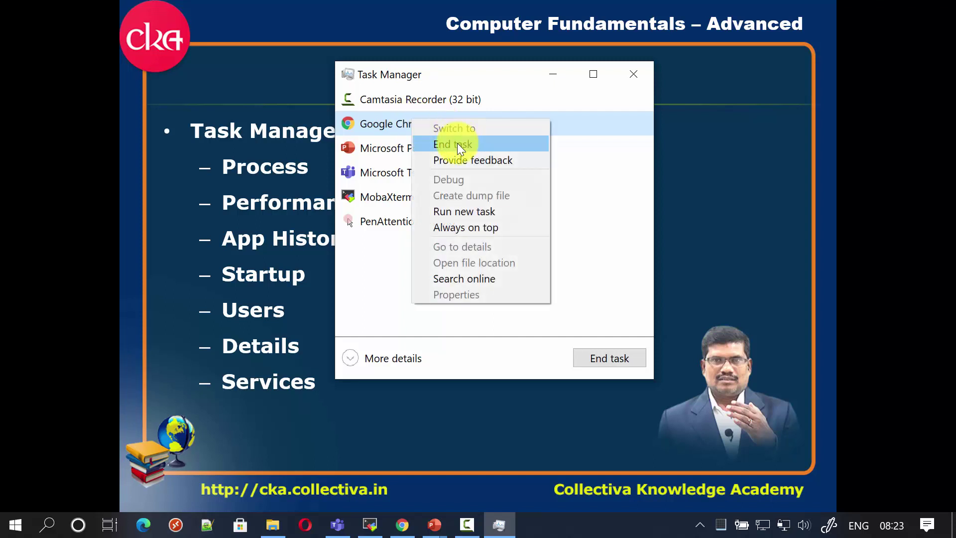
click(499, 357)
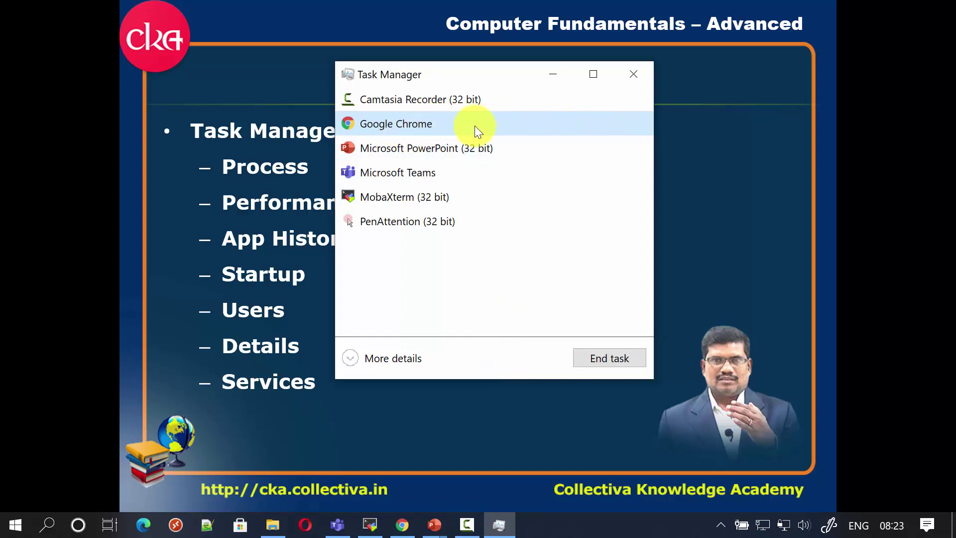
click(530, 143)
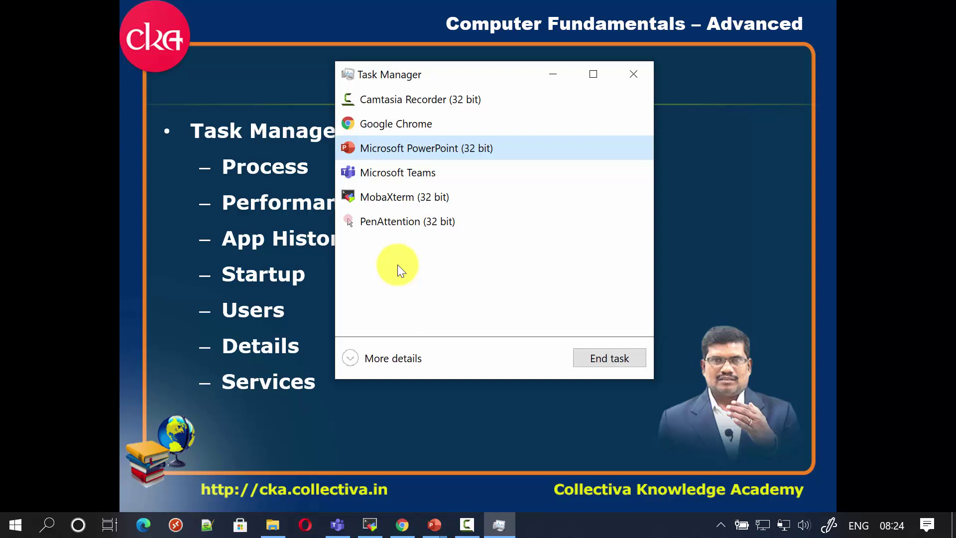
drag(471, 74, 467, 100)
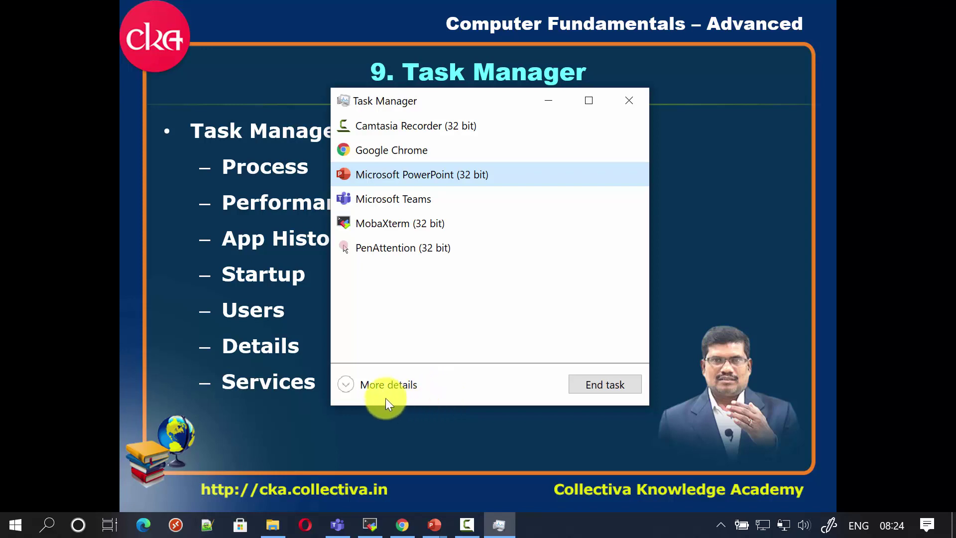
Expand to the detailed view and look through Performance, App history, Startup, Users, Details and Services, returning to Processes.
click(375, 385)
drag(690, 96, 552, 9)
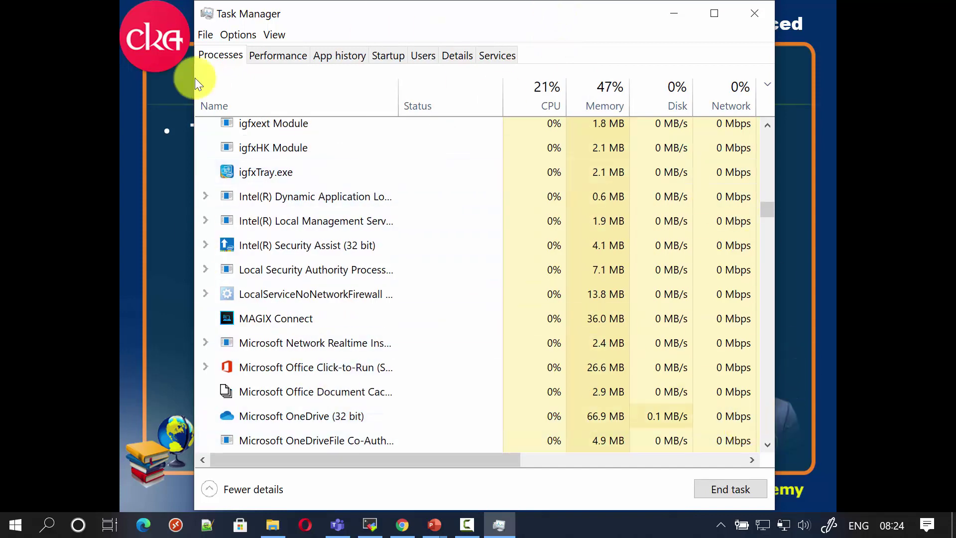
click(277, 56)
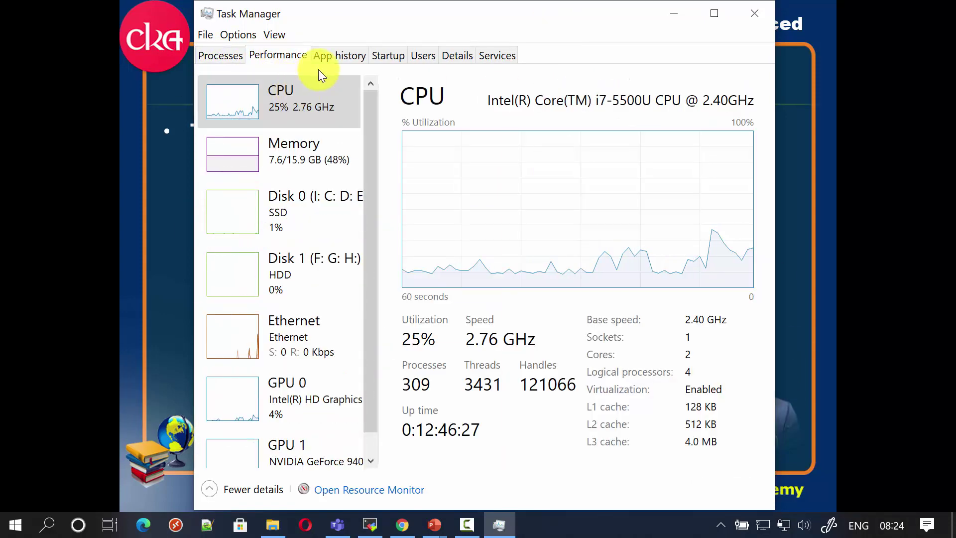
click(333, 57)
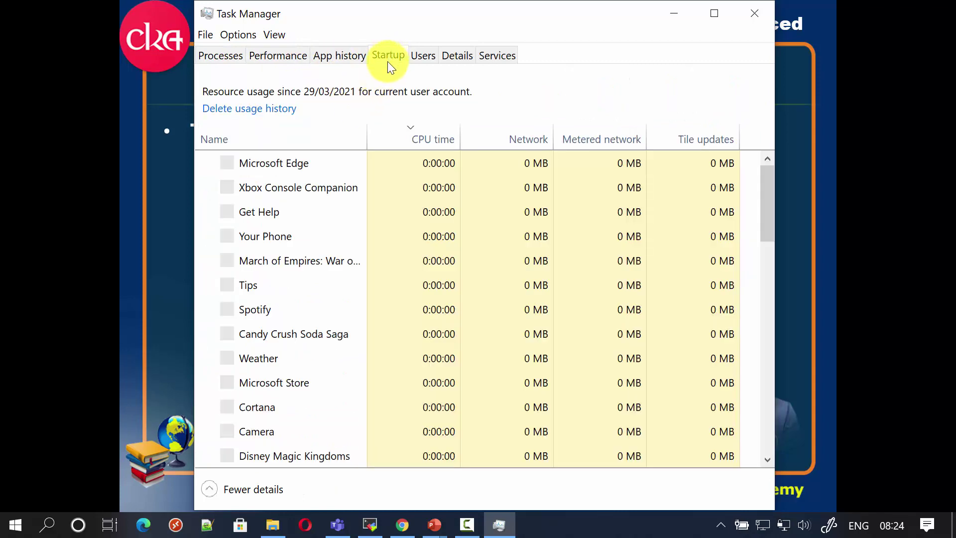
click(388, 58)
click(422, 57)
click(464, 57)
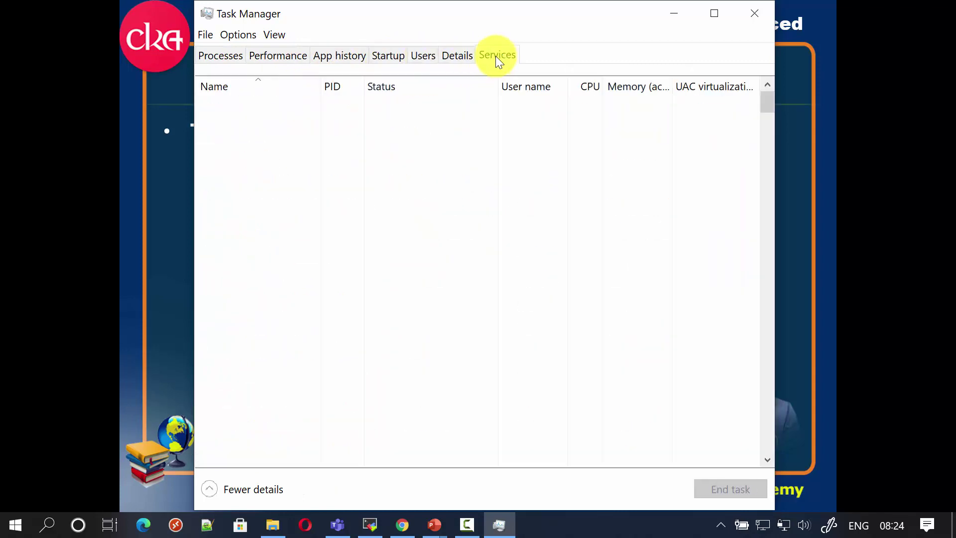
click(495, 56)
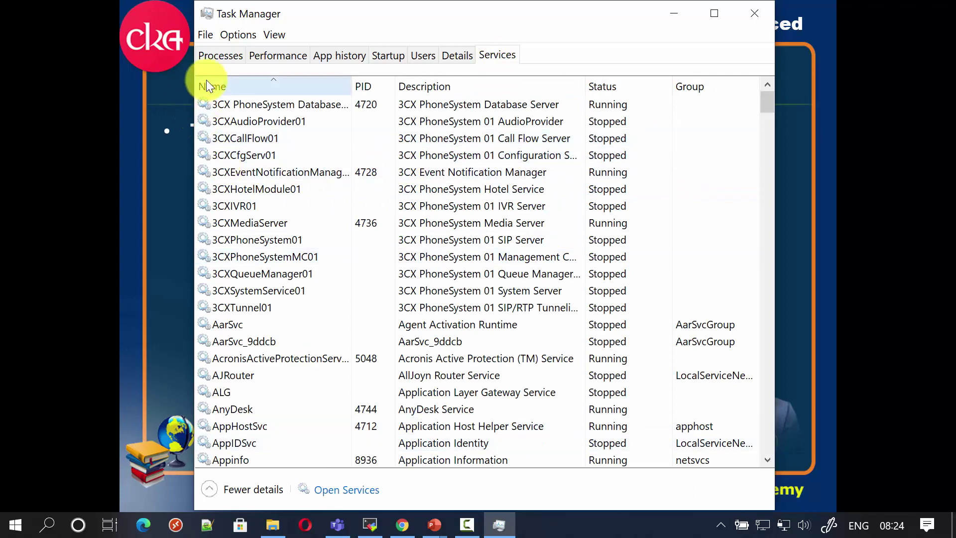
click(218, 54)
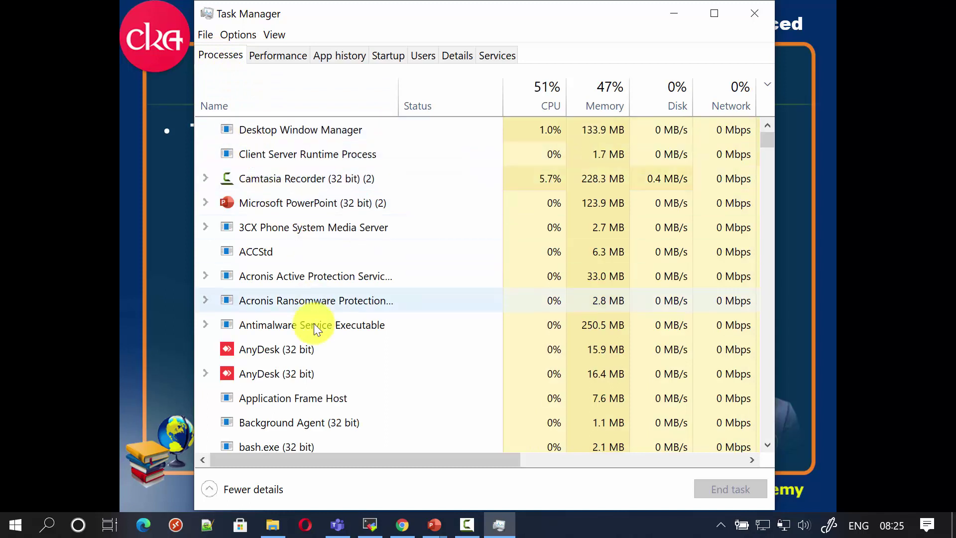
Compare the simple app list with the detailed view and browse the full list of running processes.
click(251, 490)
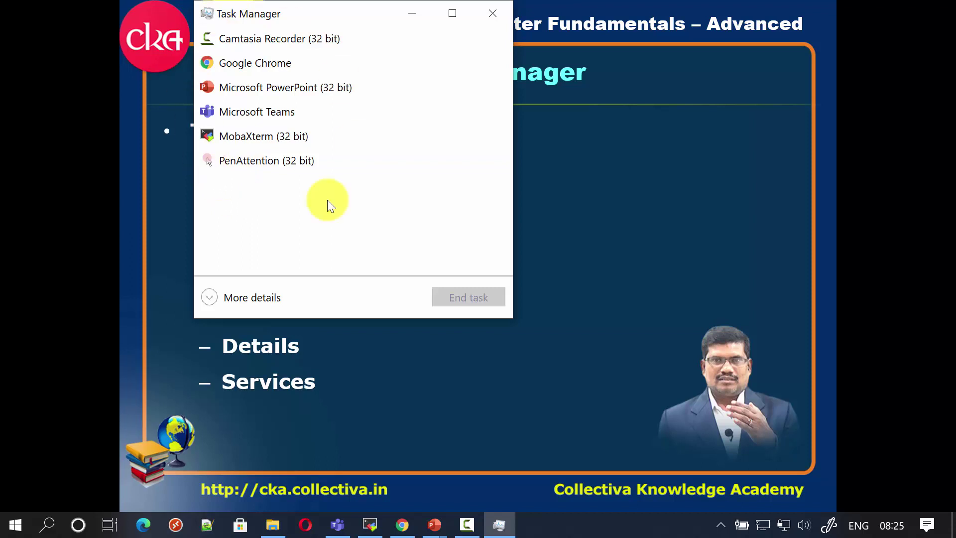
click(267, 298)
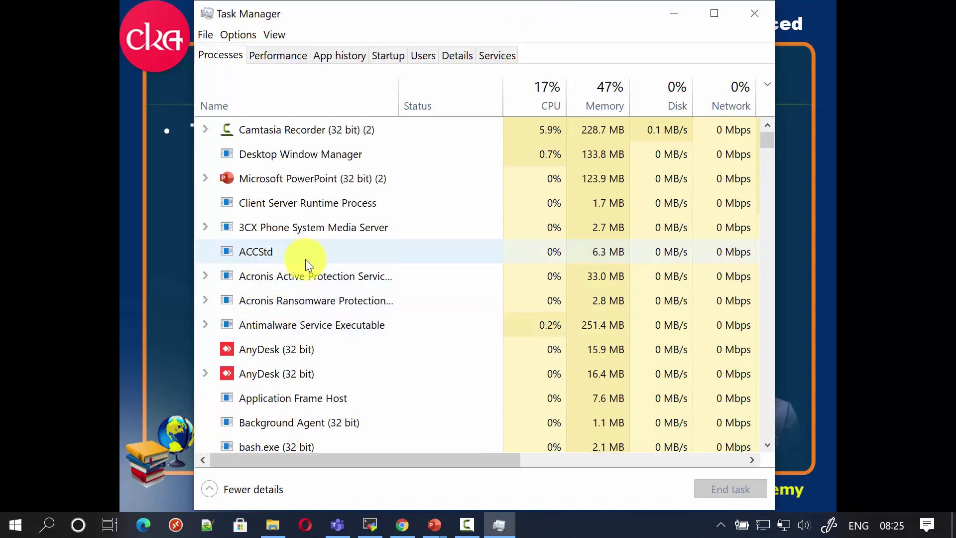
scroll(298, 250, down, 4)
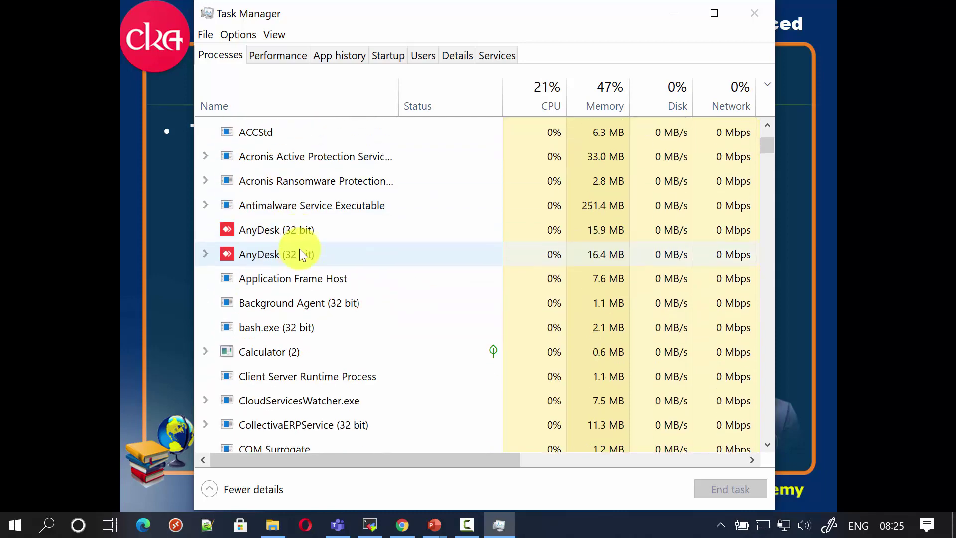
scroll(315, 252, down, 3)
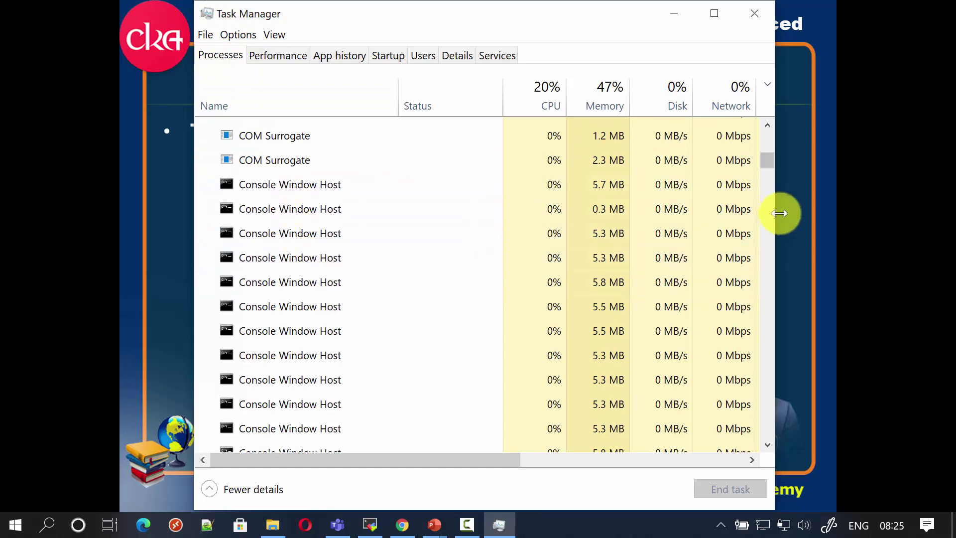
drag(766, 164, 773, 132)
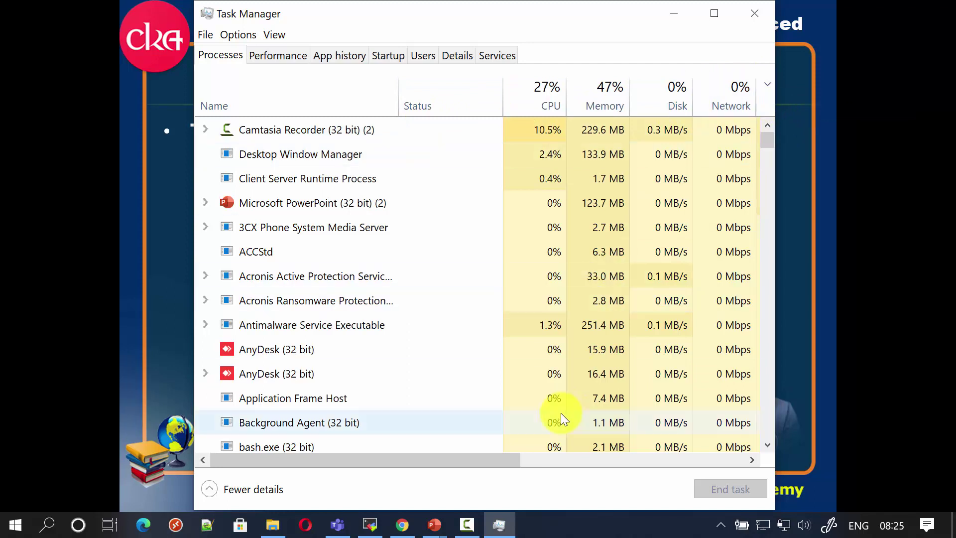
Review the actions available for the 3CX Phone System Media Server process without ending it.
click(547, 325)
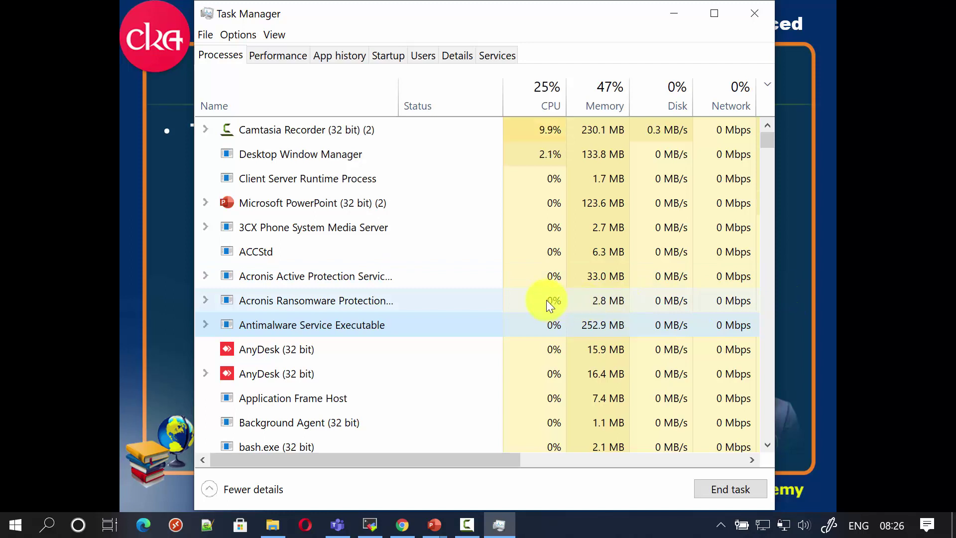
right_click(313, 224)
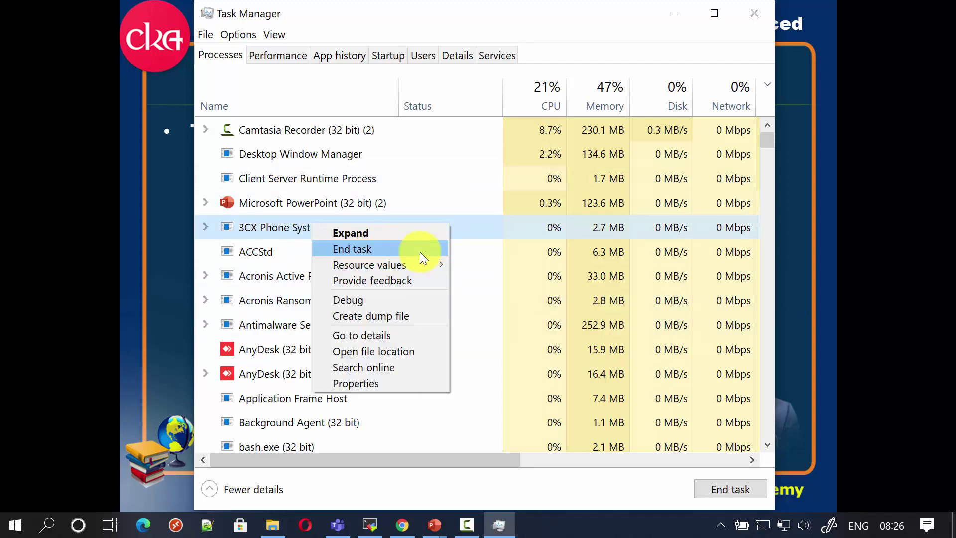
click(268, 227)
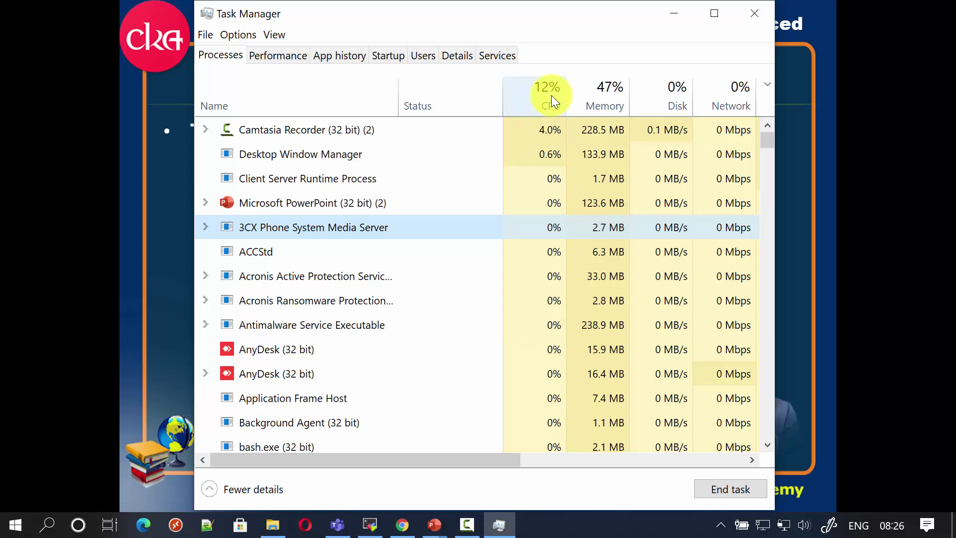
Sort the processes by CPU usage, highest first.
click(530, 97)
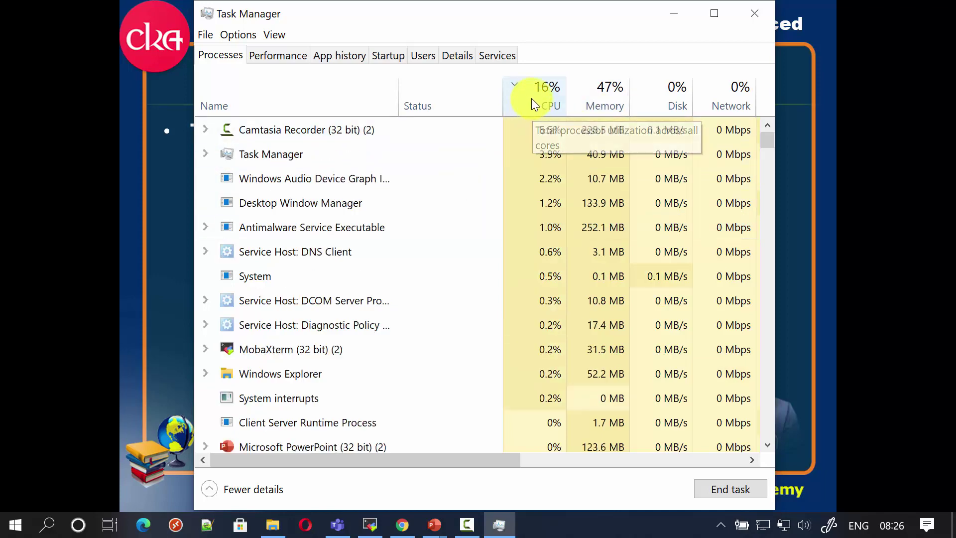
click(530, 97)
click(530, 98)
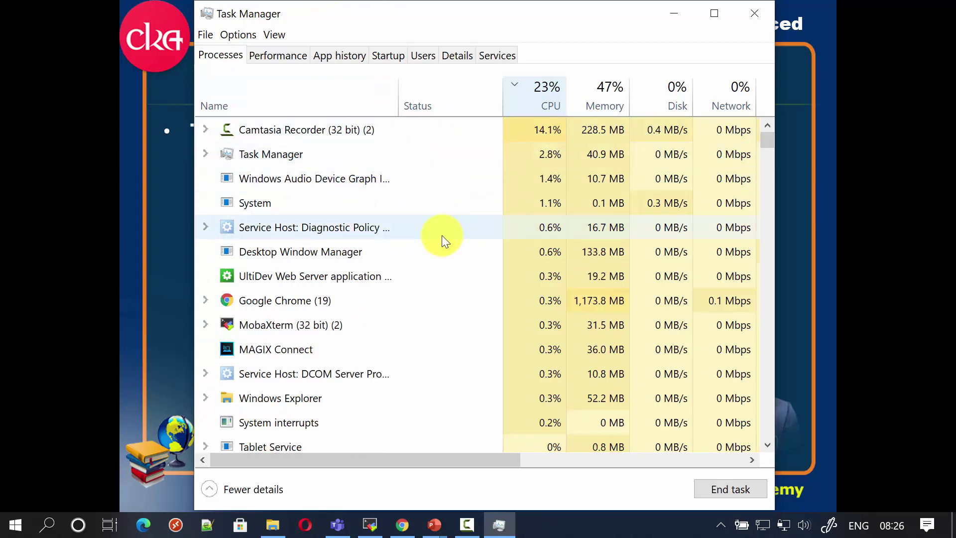
Sort the processes by memory, disk and network usage in turn, highest first, highlighting Google Chrome under the memory sort.
click(606, 100)
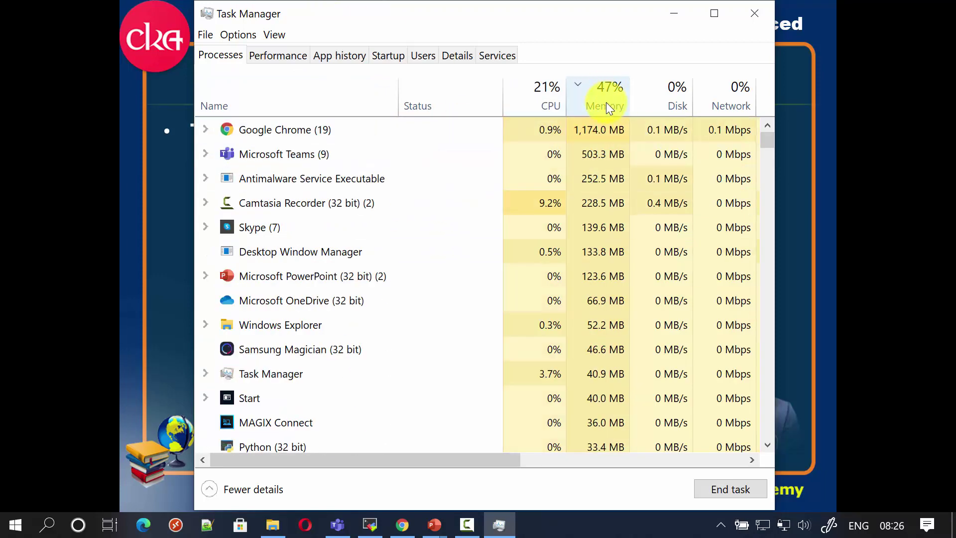
click(601, 133)
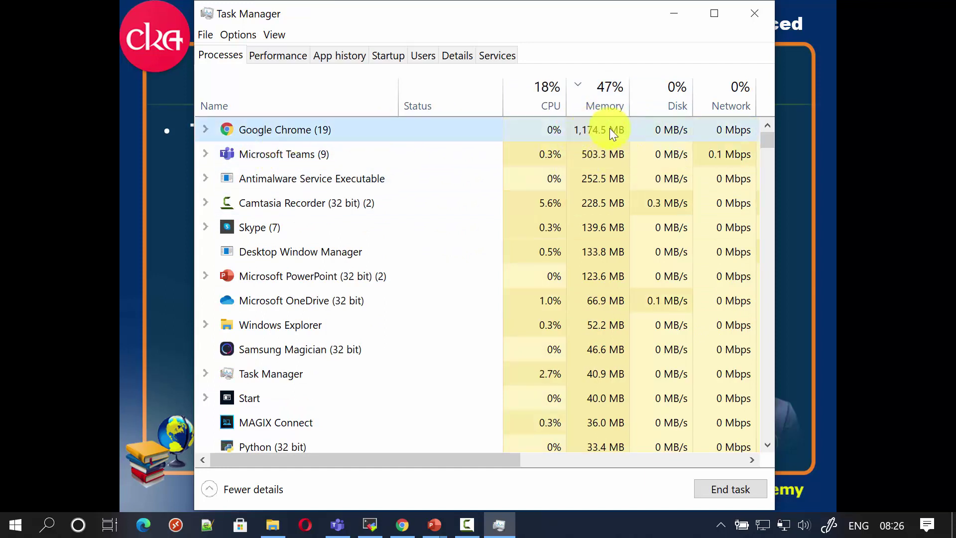
click(675, 90)
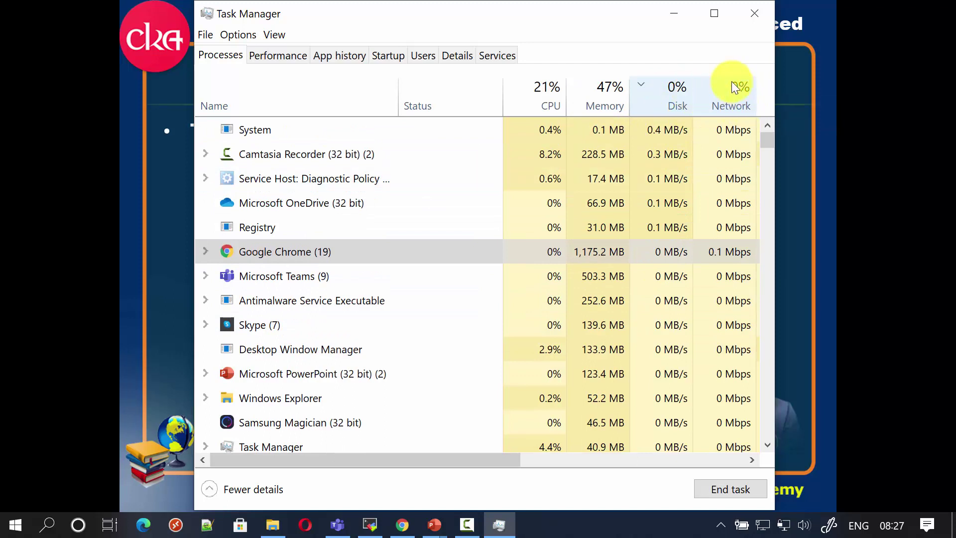
click(731, 84)
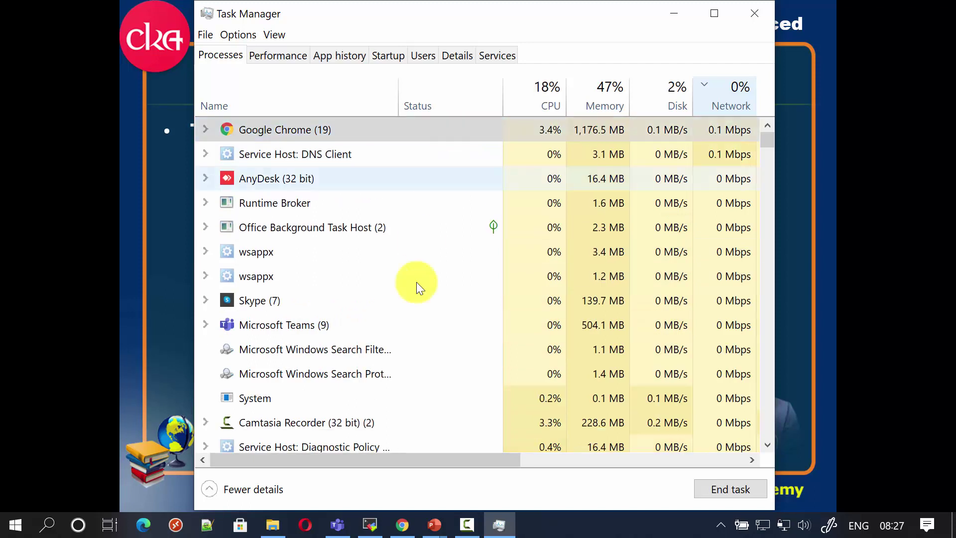
View the performance graphs and compare the activity and details of Disk 0 and Disk 1.
click(256, 57)
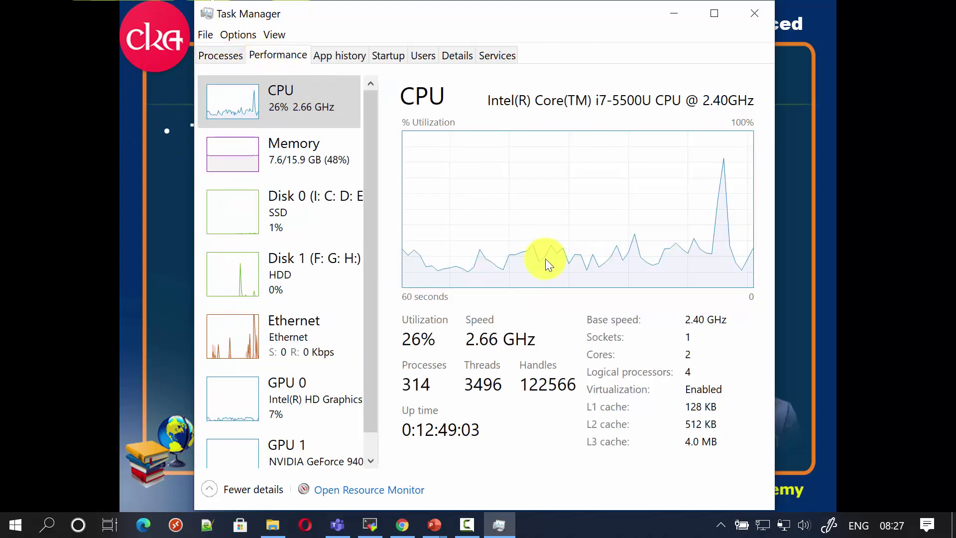
click(225, 54)
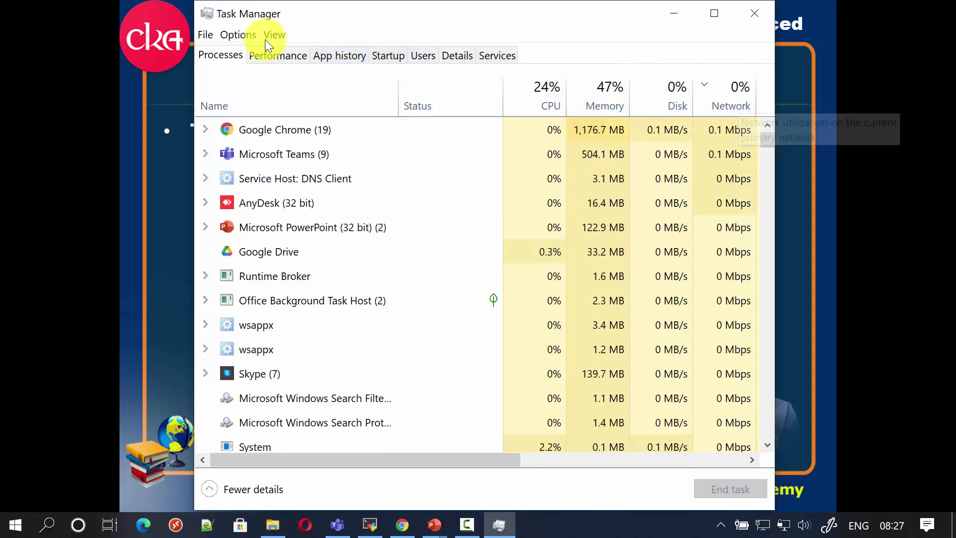
click(273, 56)
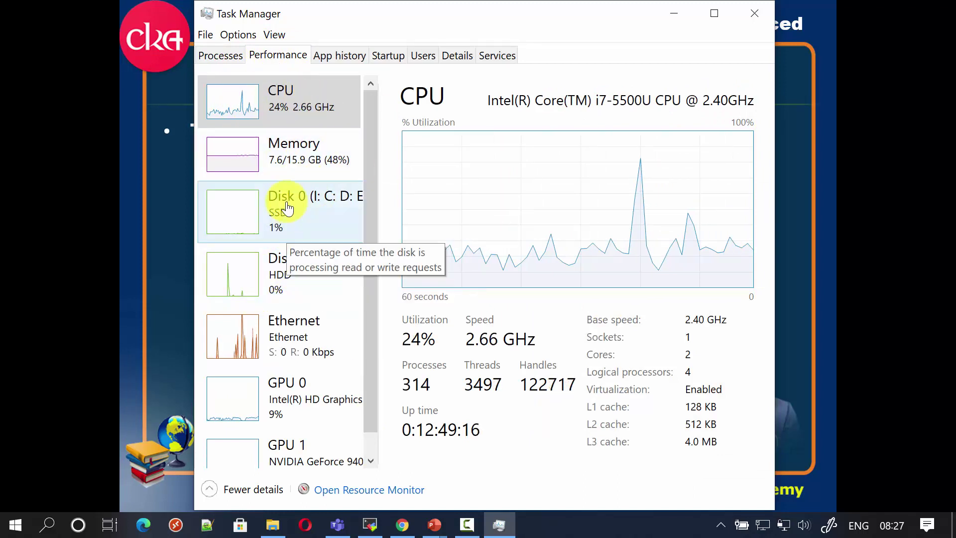
click(294, 239)
click(277, 256)
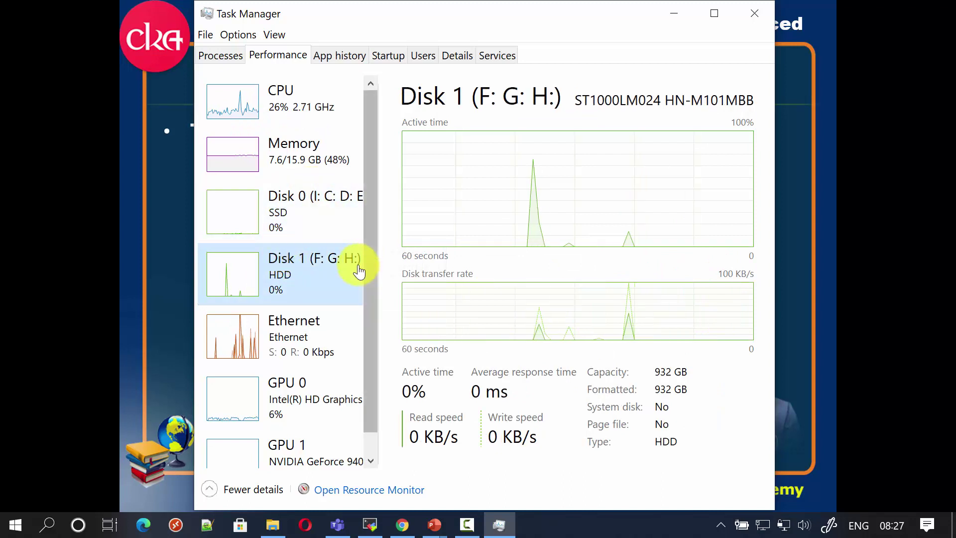
click(292, 214)
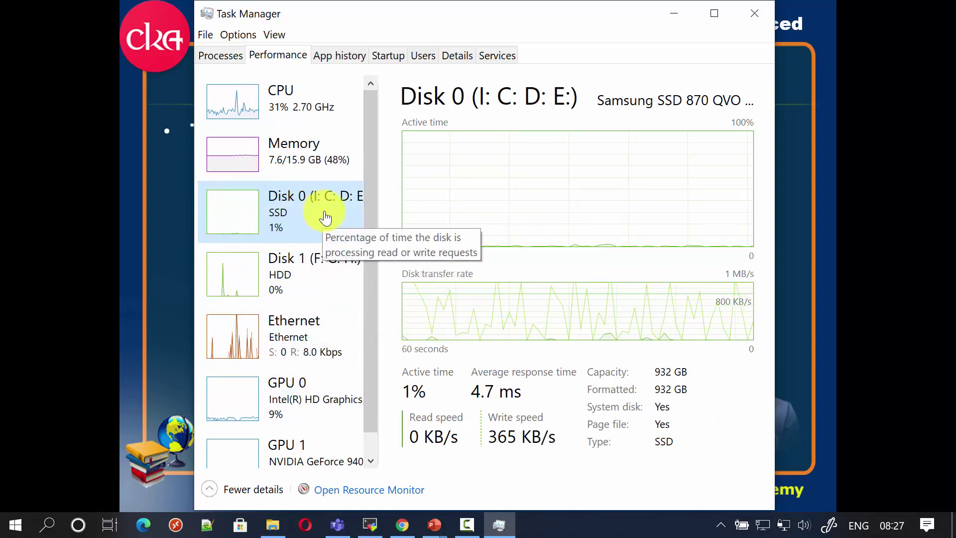
click(309, 267)
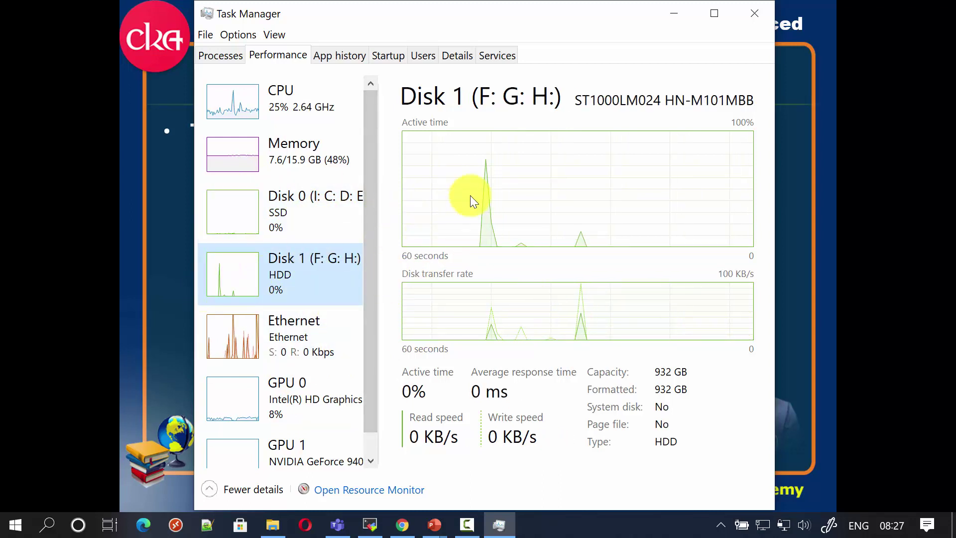
View the performance details of the Ethernet adapter and GPU 0.
click(297, 335)
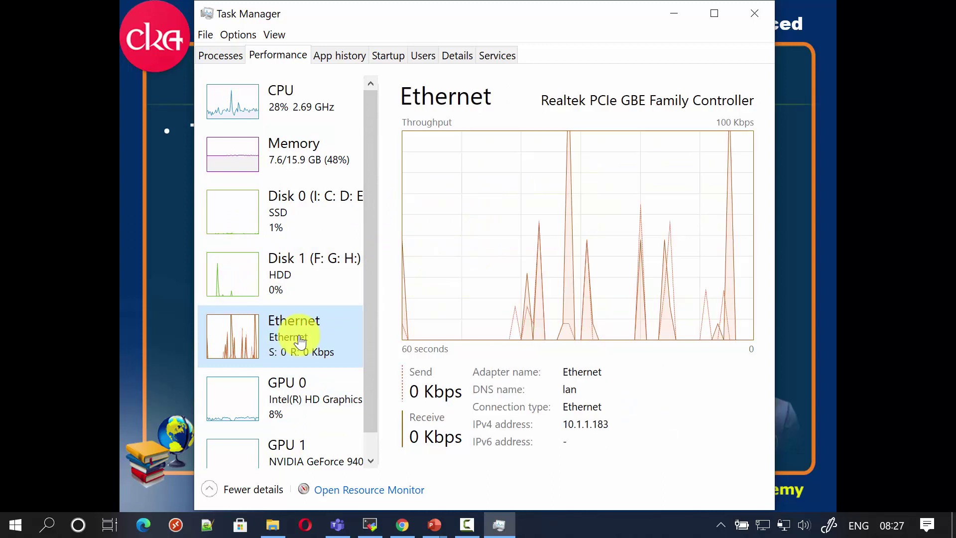
scroll(308, 338, down, 1)
click(281, 381)
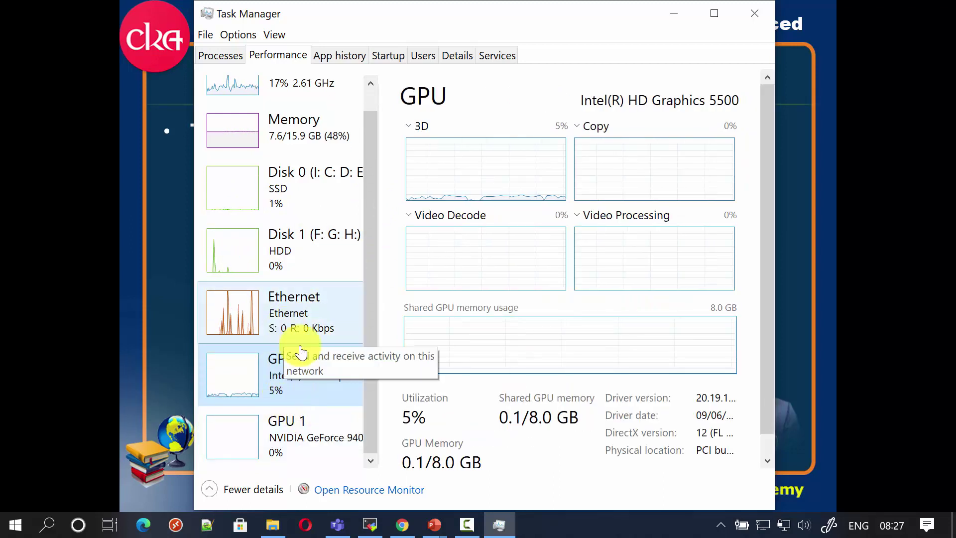
Compare the performance details of GPU 0 and GPU 1 by alternating between them.
click(299, 427)
click(273, 396)
click(279, 413)
click(283, 383)
click(296, 433)
click(307, 371)
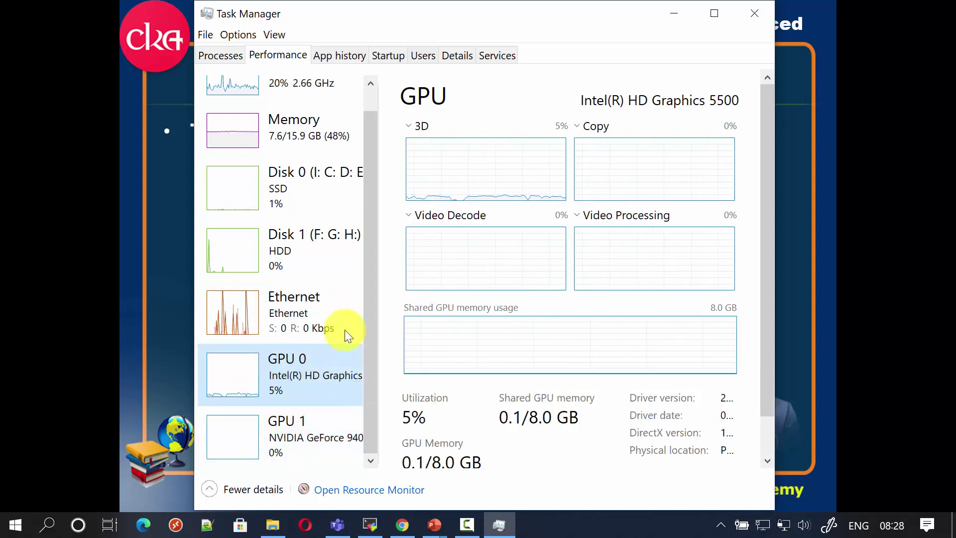
scroll(375, 107, up, 1)
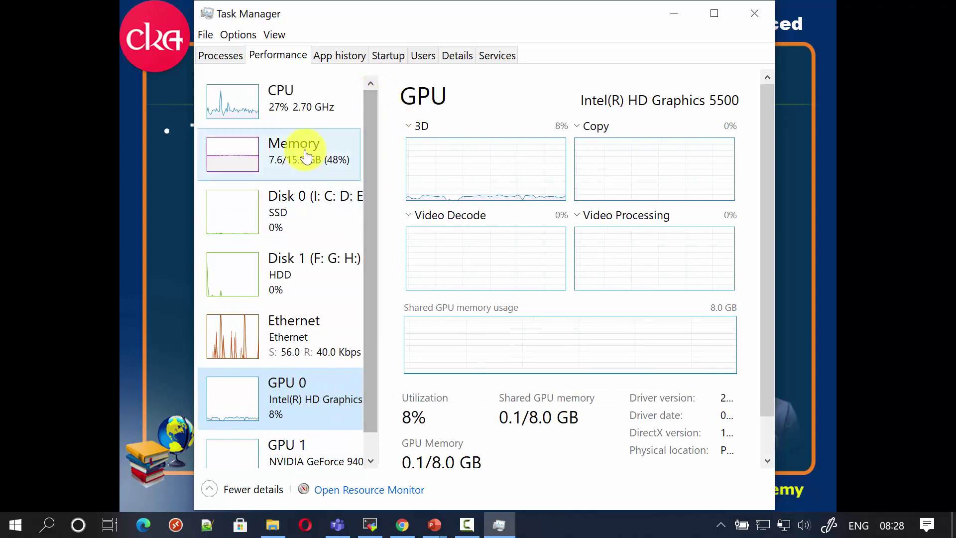
Return to the CPU performance graph and open Resource Monitor in a maximized window.
click(267, 102)
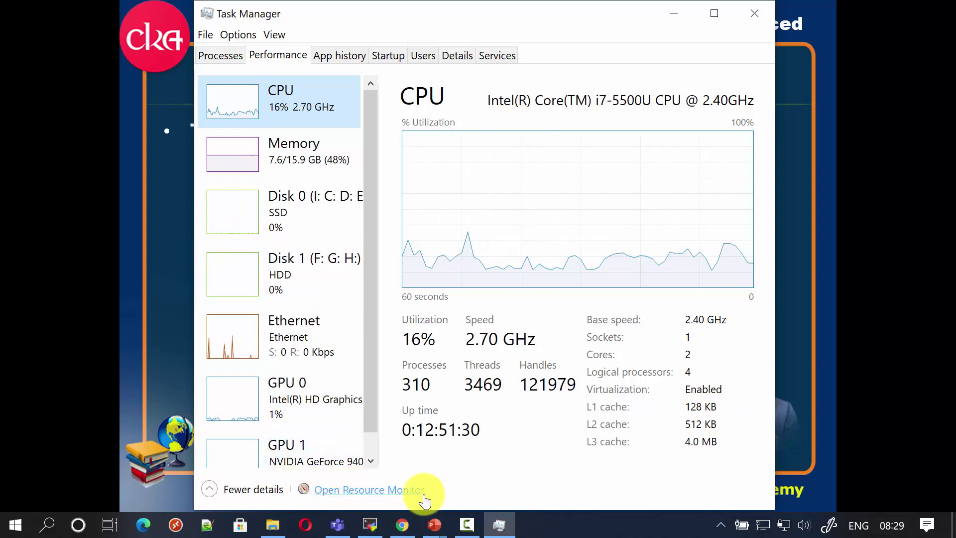
click(399, 492)
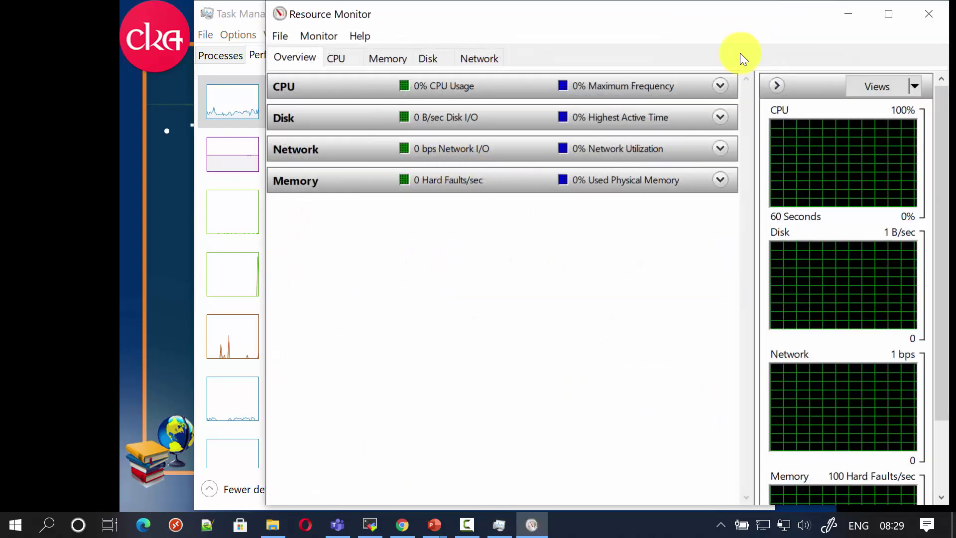
drag(710, 9, 601, 1)
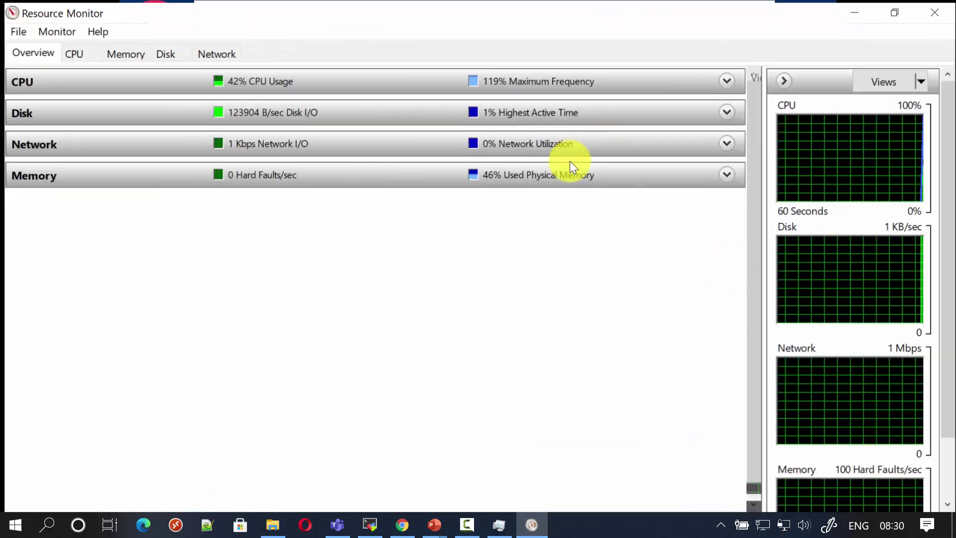
Expand the CPU section of the overview and look through its suspended and running processes.
click(91, 79)
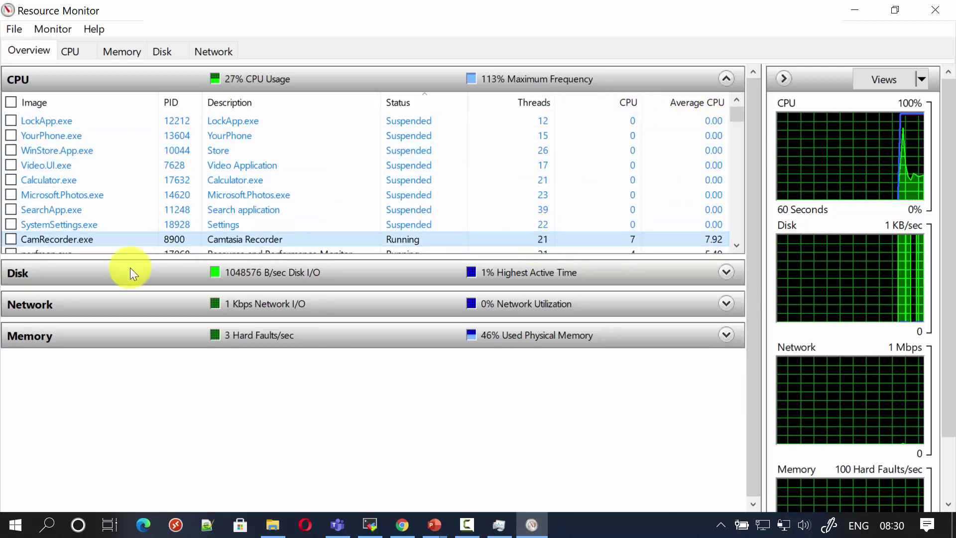
scroll(597, 188, down, 1)
scroll(597, 187, down, 1)
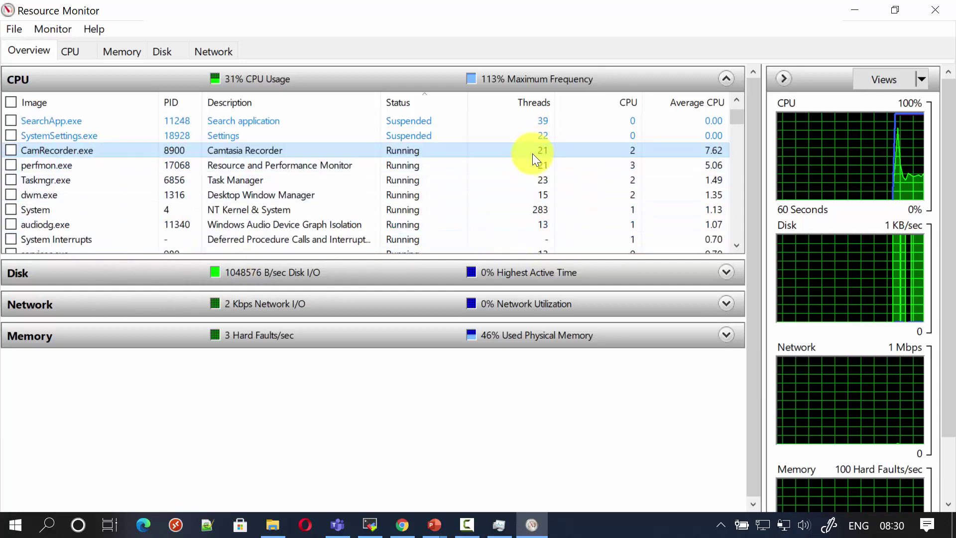
scroll(548, 214, down, 10)
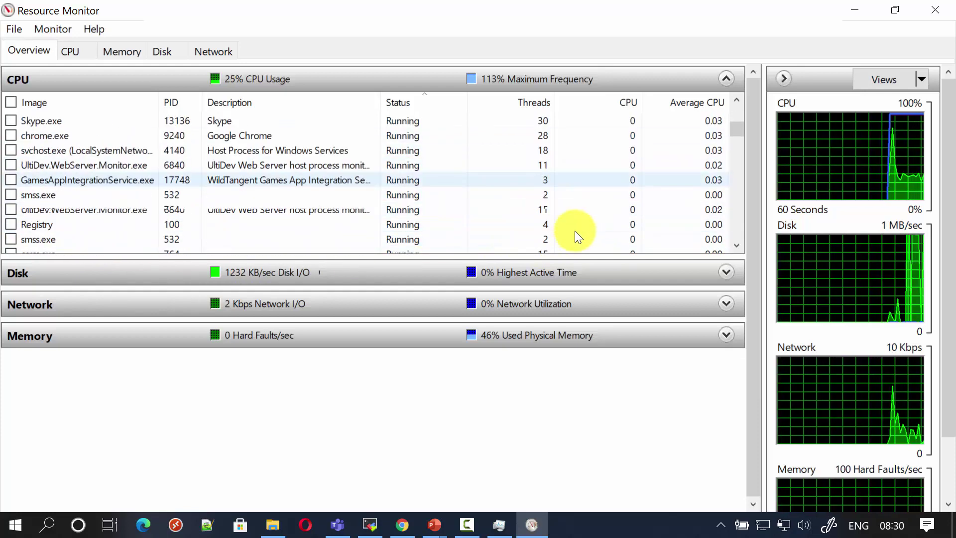
scroll(527, 164, down, 15)
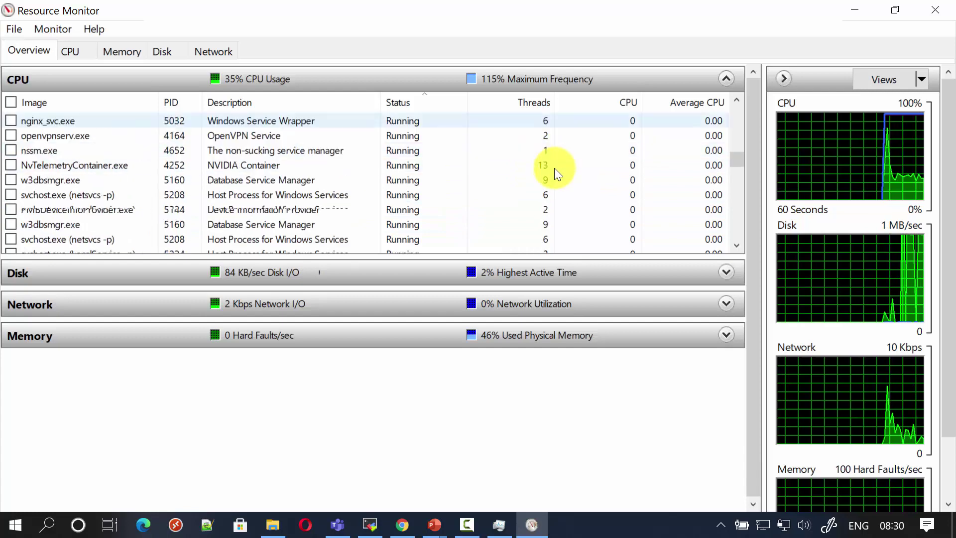
drag(733, 173, 733, 104)
Widen the graph pane and try the Medium graph size before setting it to Small.
drag(761, 160, 704, 154)
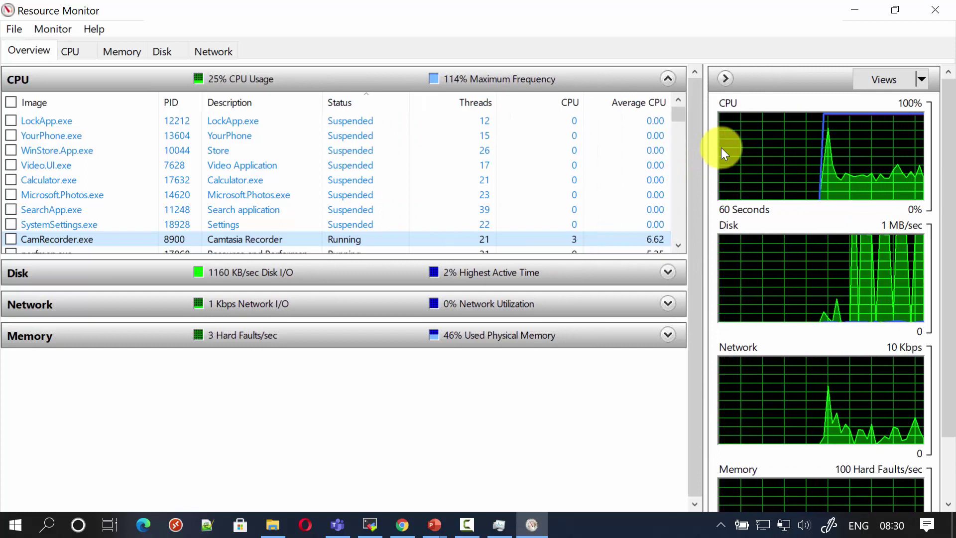
click(923, 79)
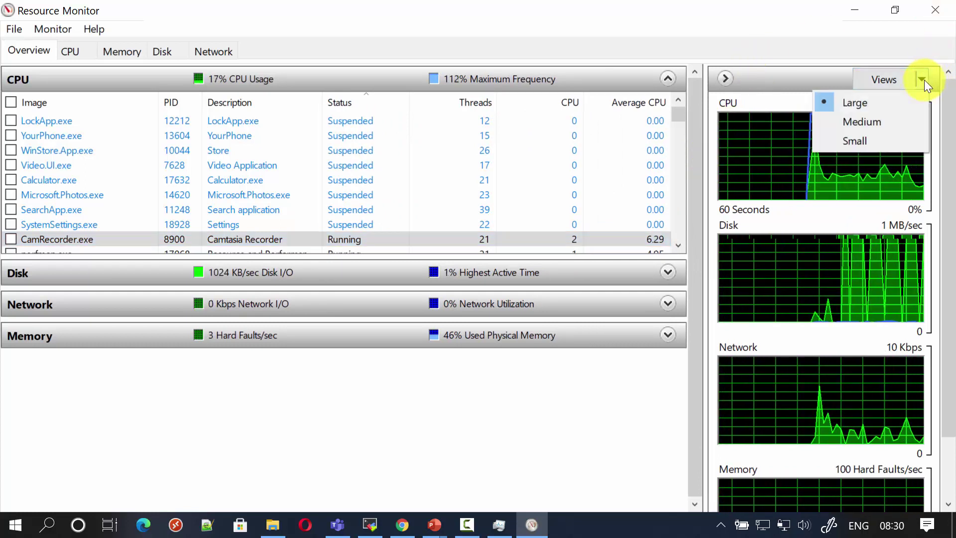
click(900, 141)
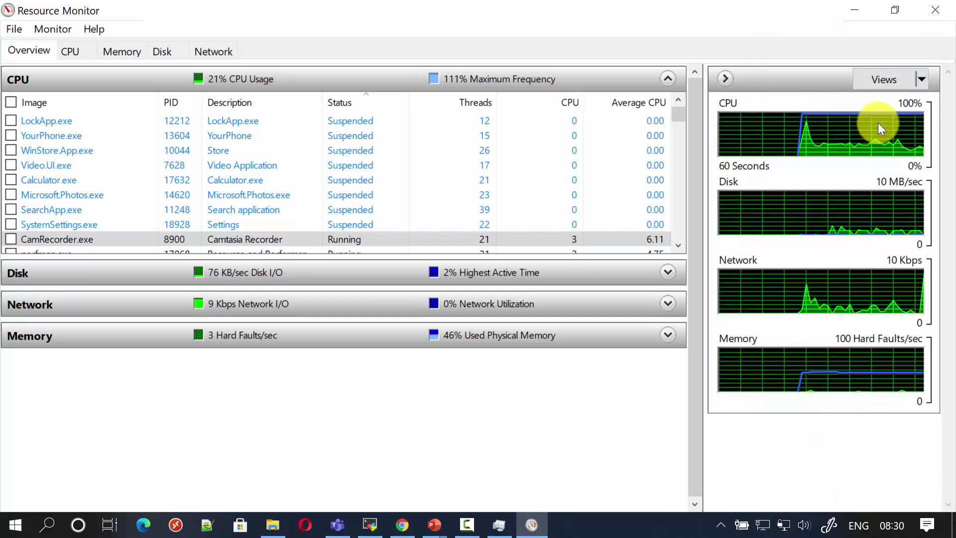
click(922, 78)
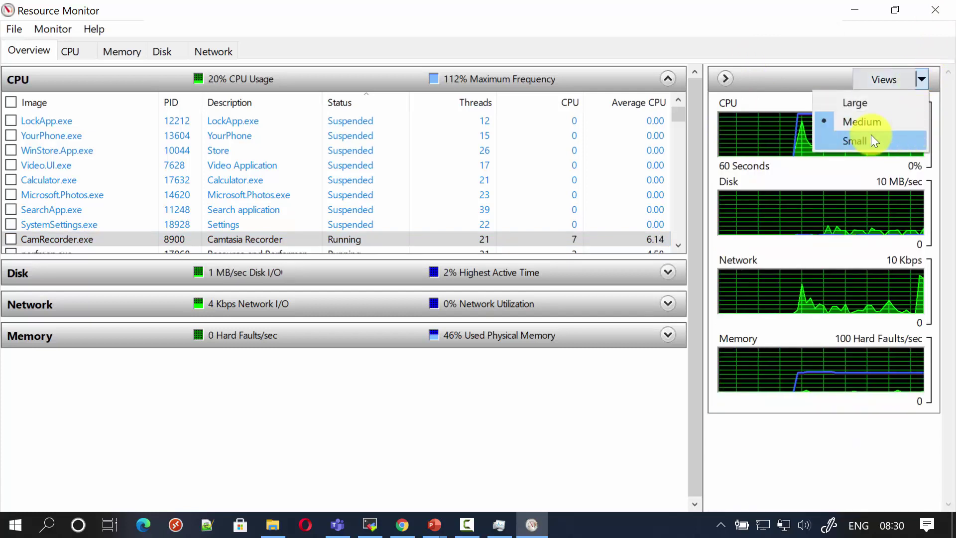
click(871, 135)
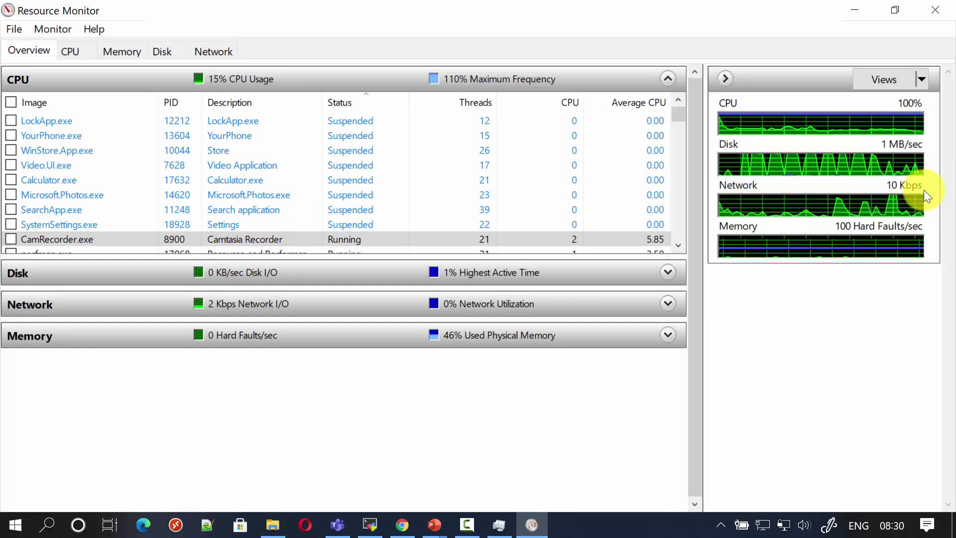
Expand the Disk section, collapse the CPU section and look through the disk activity list.
click(119, 273)
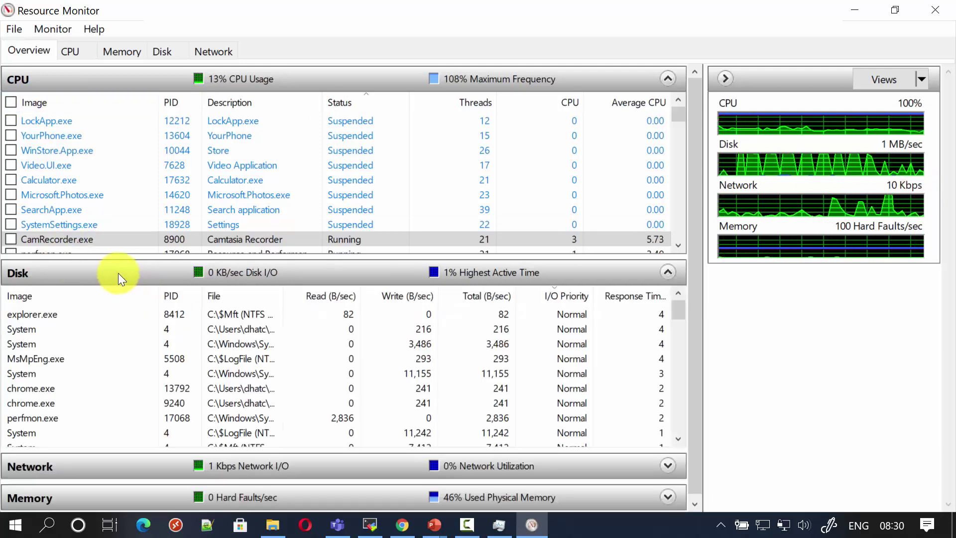
click(97, 76)
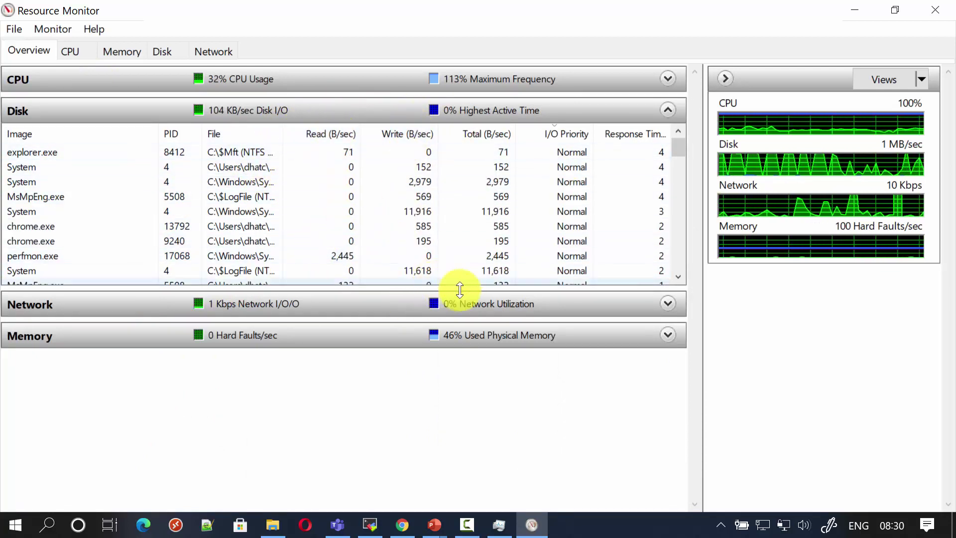
scroll(568, 209, down, 10)
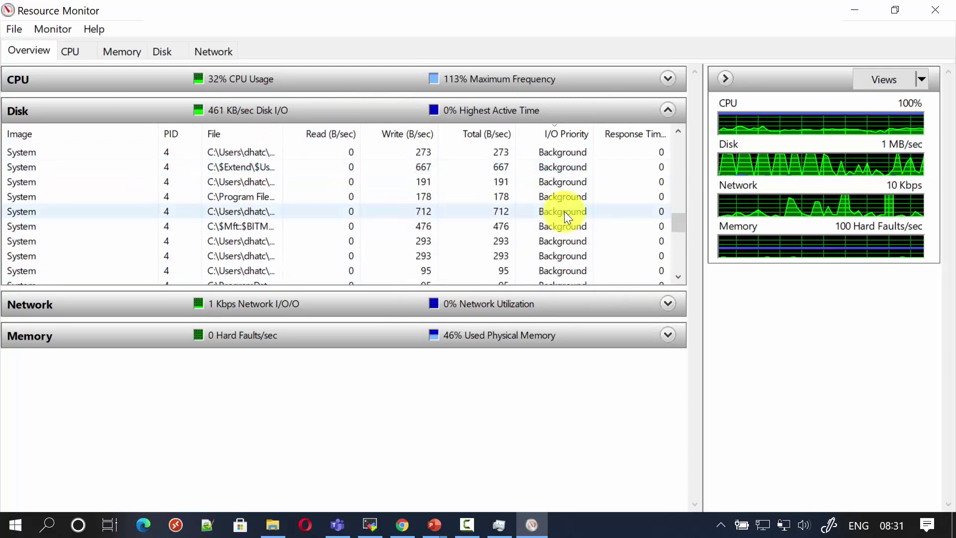
Expand the Network section to view its activity, and collapse both the Disk and Network sections.
click(330, 303)
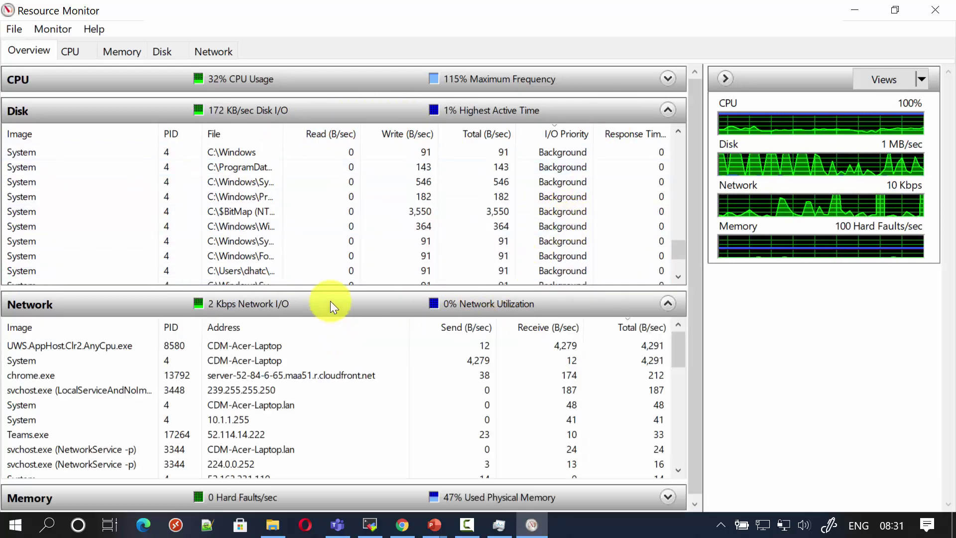
click(317, 111)
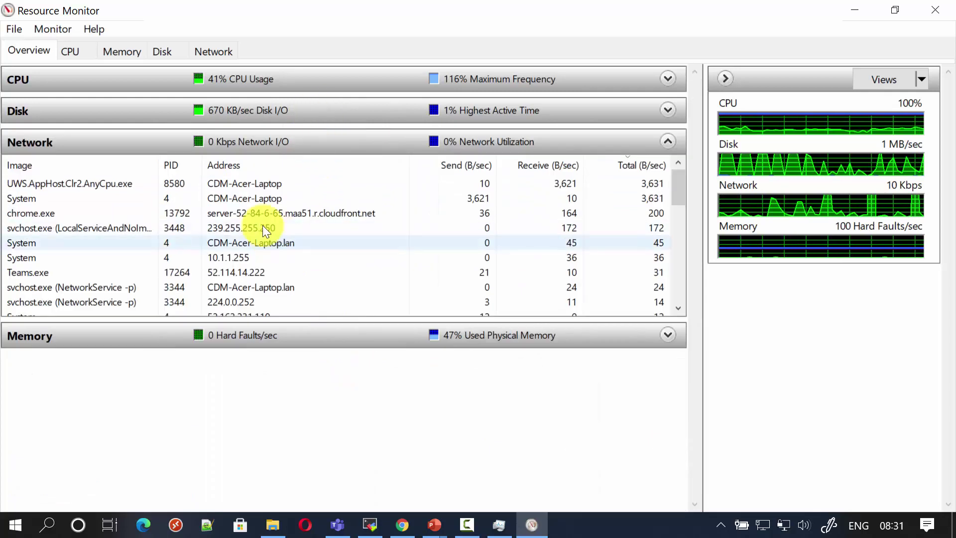
click(284, 142)
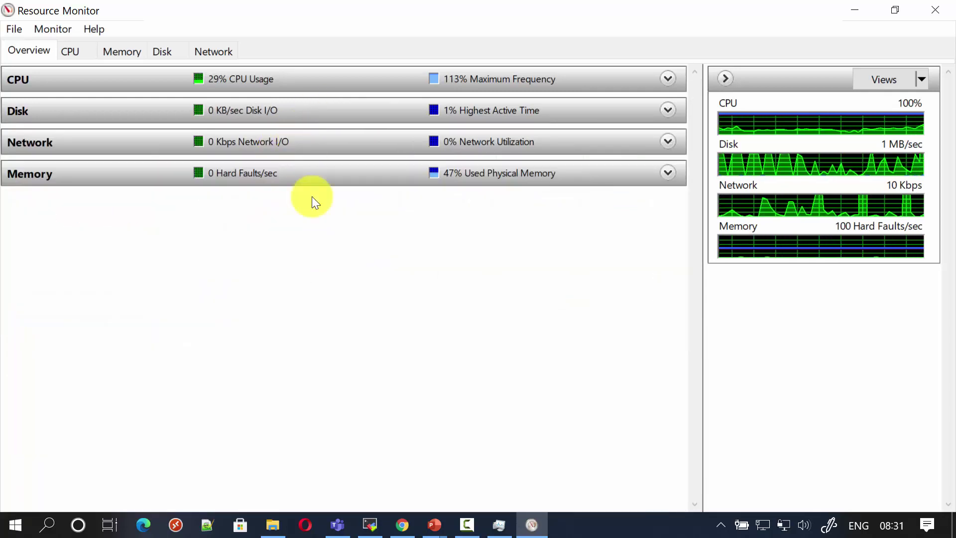
Expand the Memory section and look through the memory use of its processes.
click(252, 169)
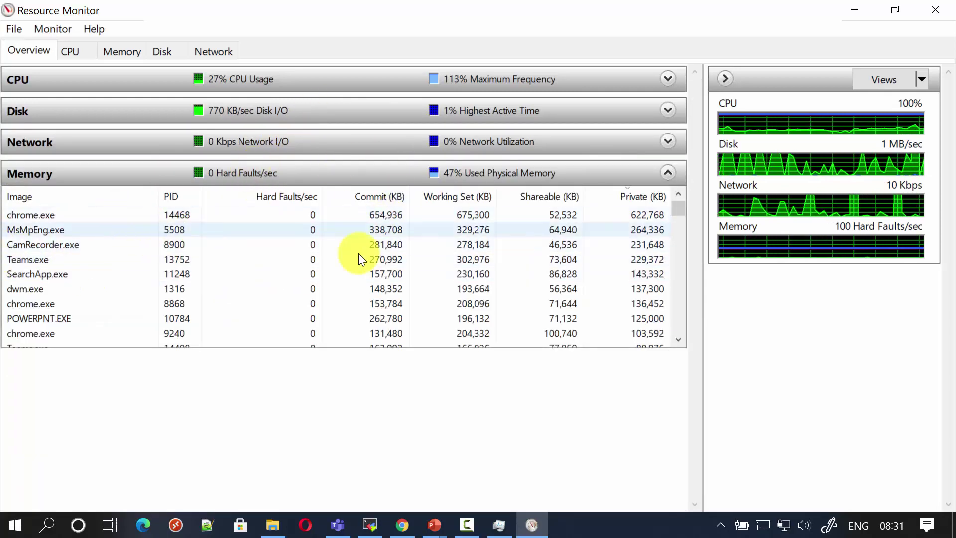
scroll(531, 252, down, 10)
scroll(525, 259, up, 10)
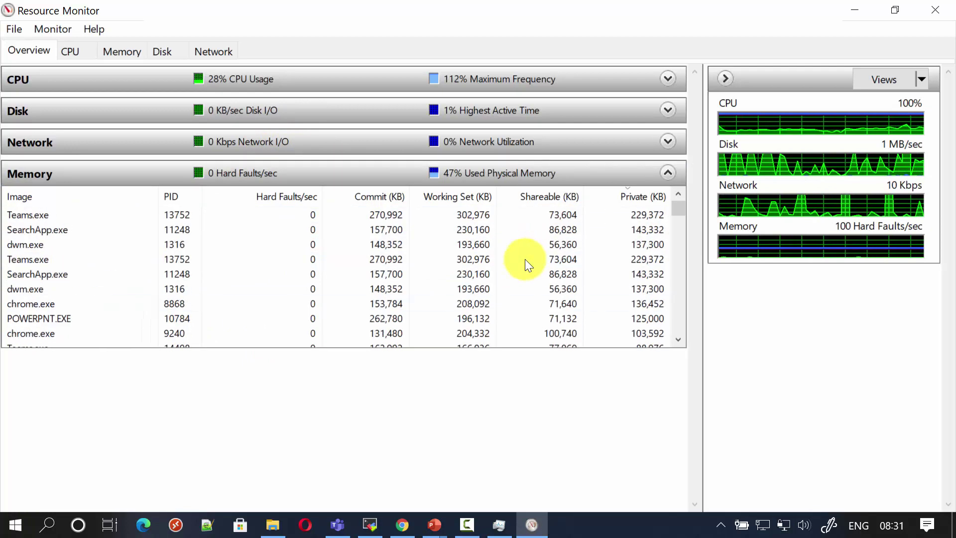
scroll(521, 262, down, 6)
scroll(192, 282, up, 6)
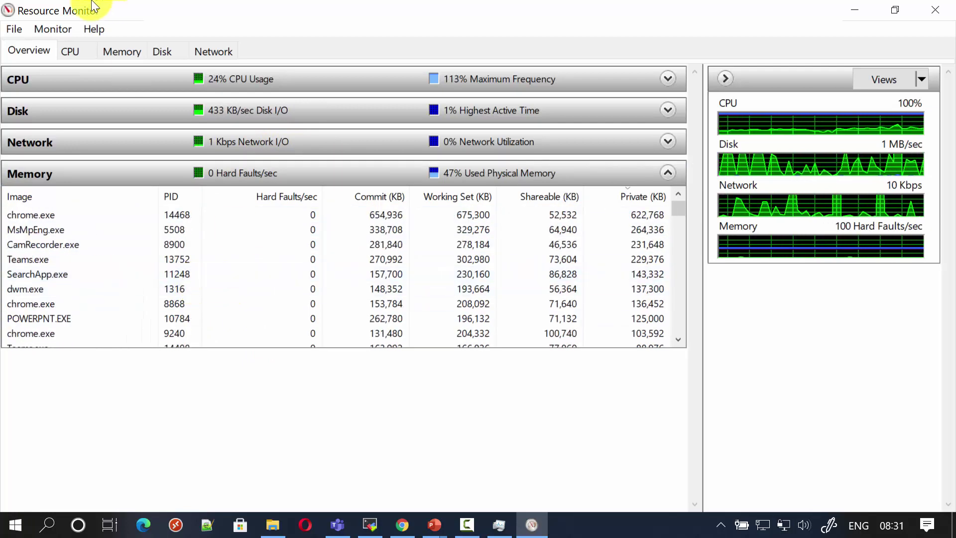
Review the dedicated CPU, Memory, Disk and Network views in turn, close Resource Monitor and dismiss the Chrome notification.
click(76, 50)
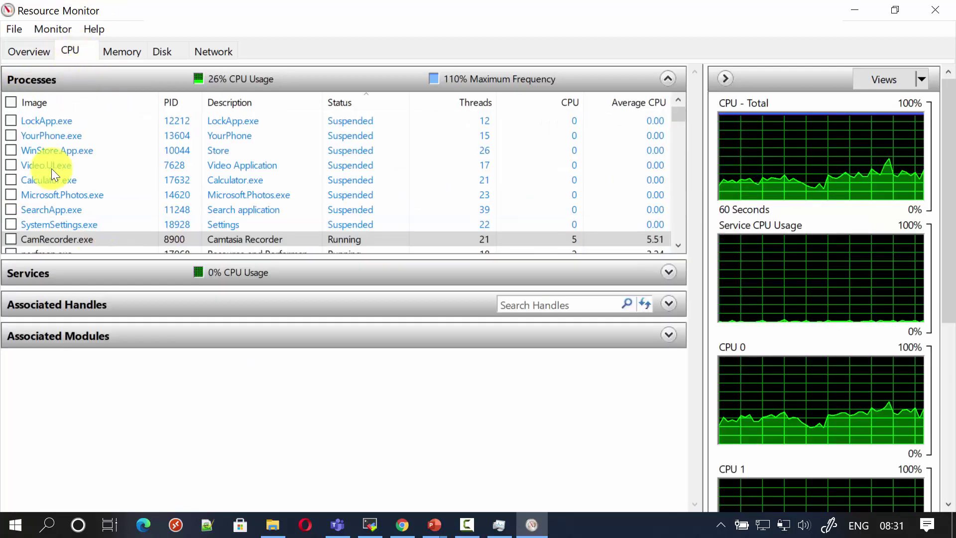
click(103, 51)
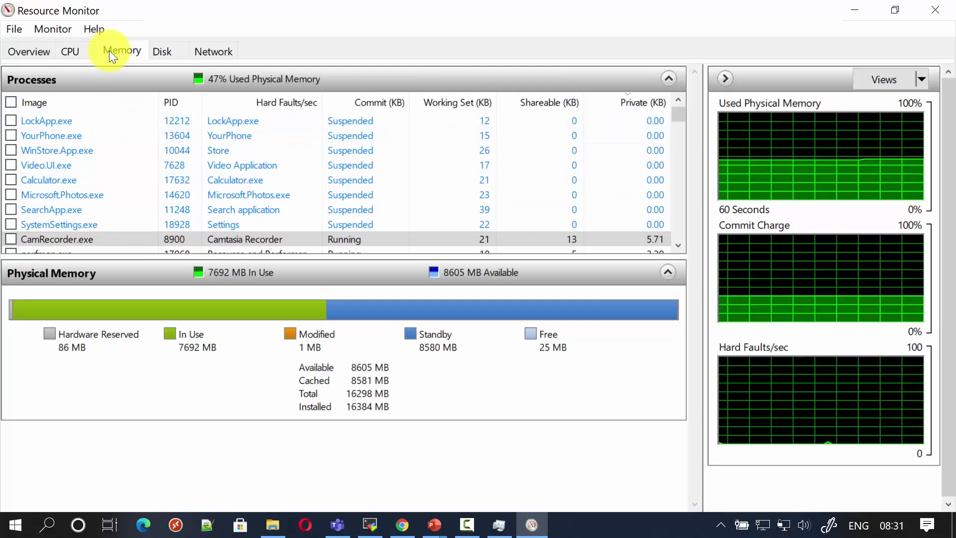
click(156, 52)
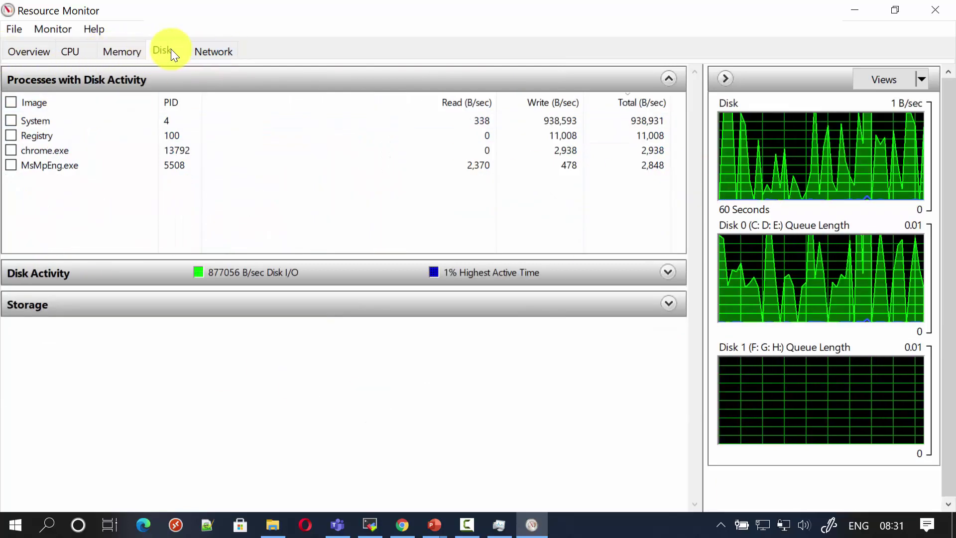
click(206, 47)
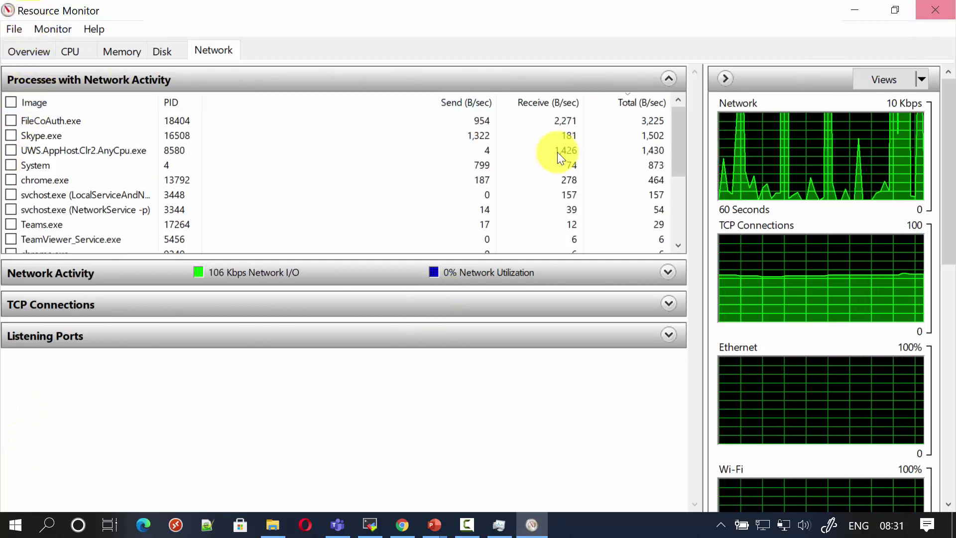
click(936, 15)
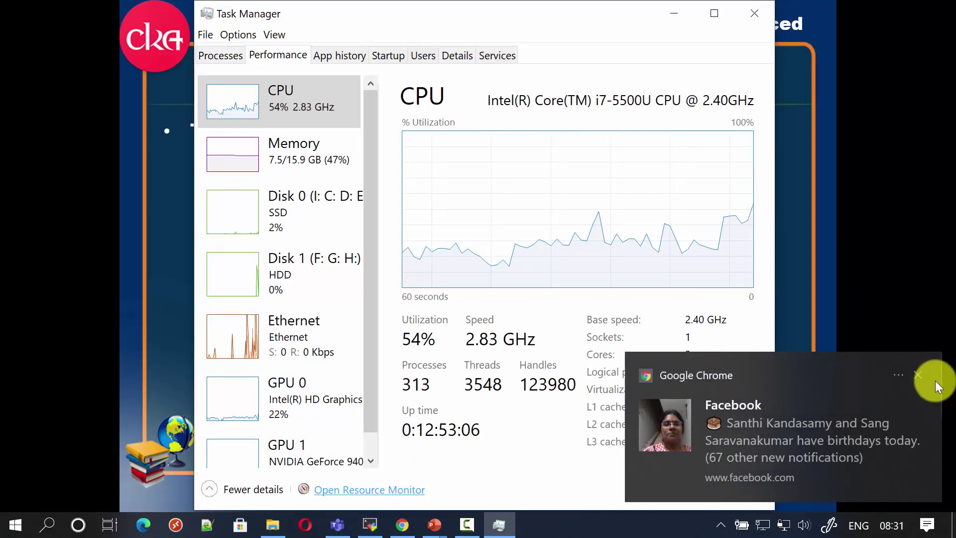
click(918, 373)
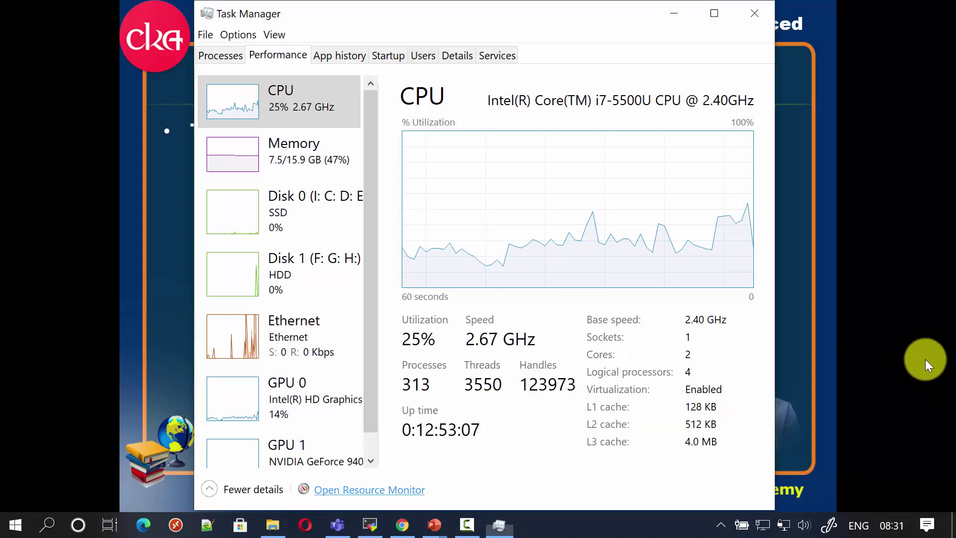
Show the app history in Task Manager, highlight Skype and look through the listed apps' resource usage.
click(332, 55)
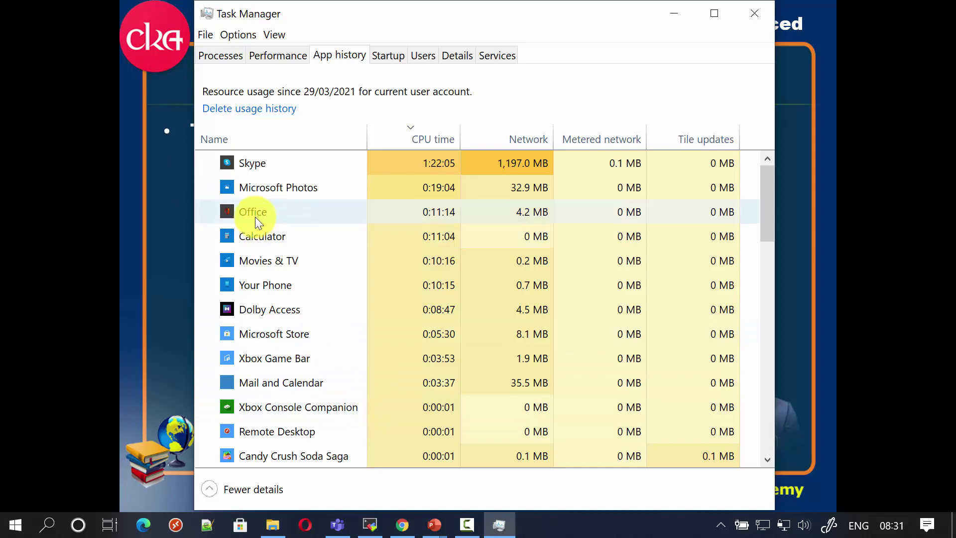
click(255, 166)
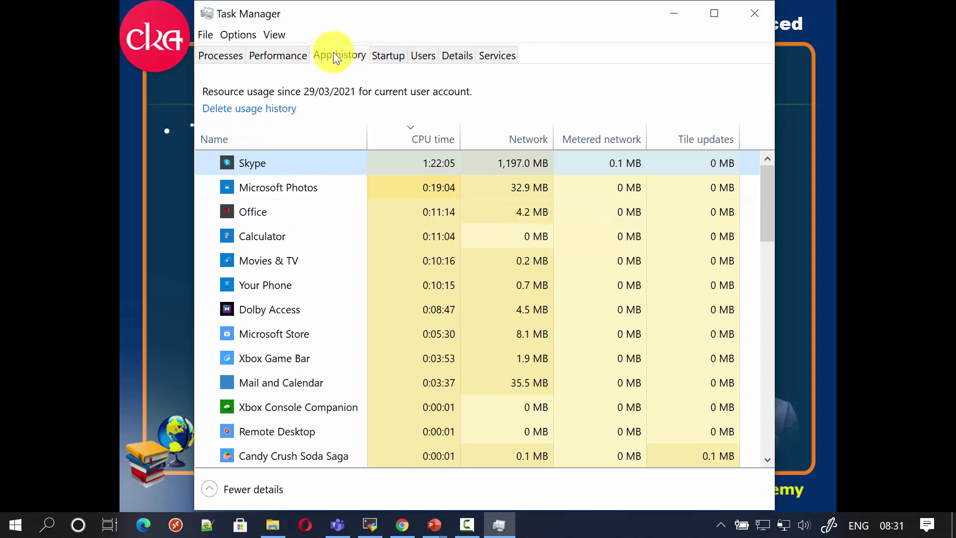
scroll(325, 242, down, 6)
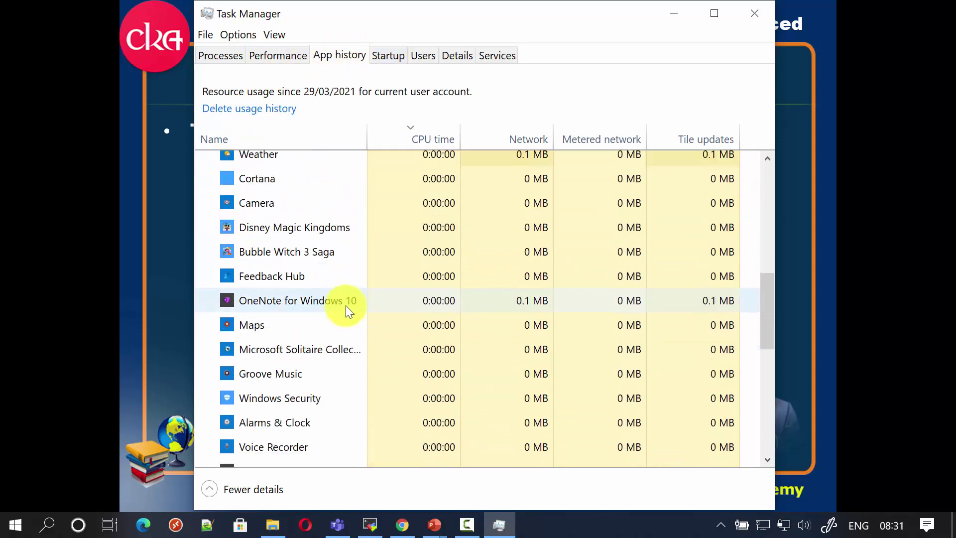
scroll(353, 304, up, 6)
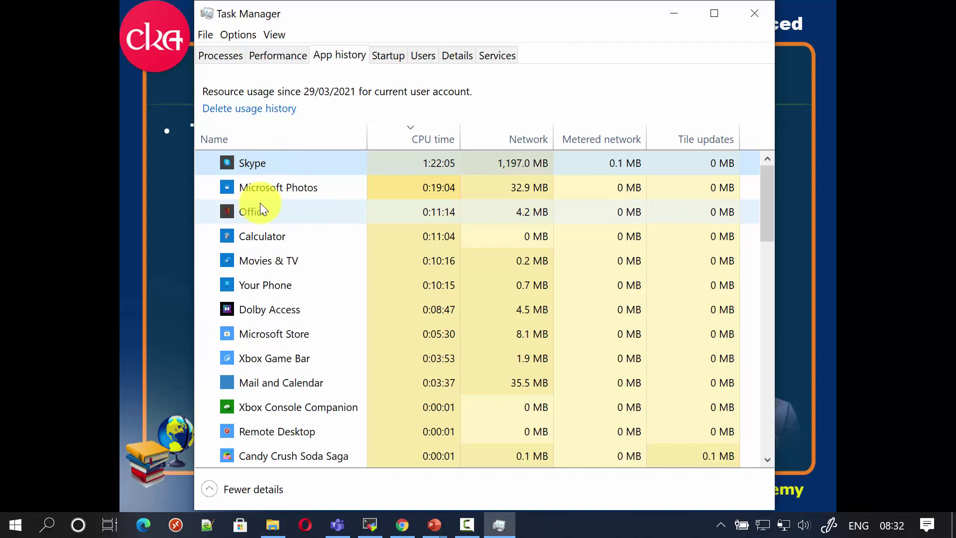
Switch to Skype from its entry in the app history, and minimize the Skype window once it has opened.
click(283, 187)
click(270, 165)
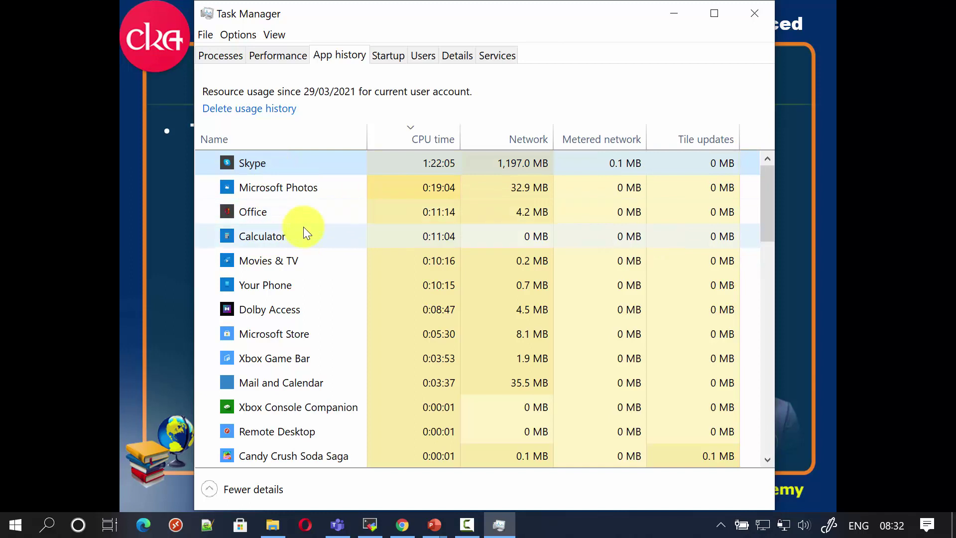
right_click(280, 168)
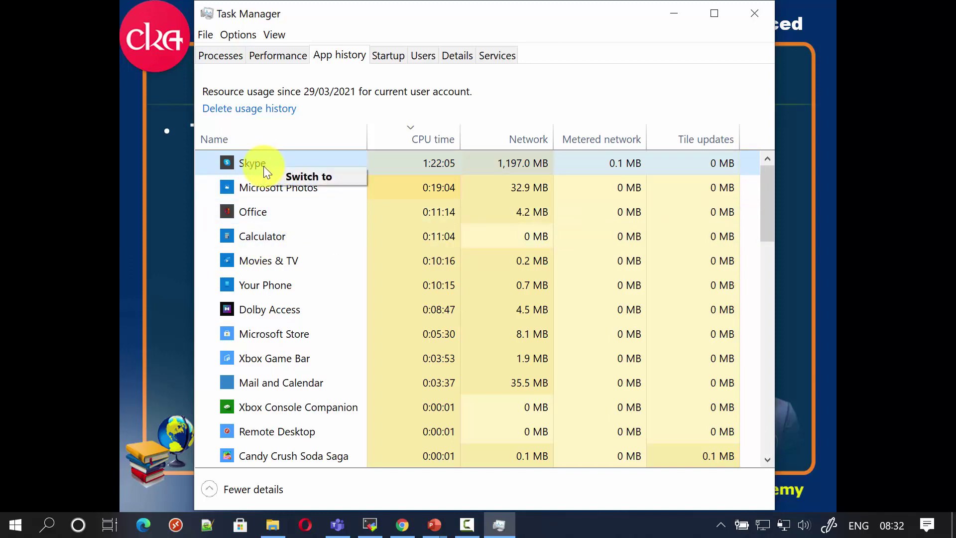
click(328, 174)
right_click(243, 157)
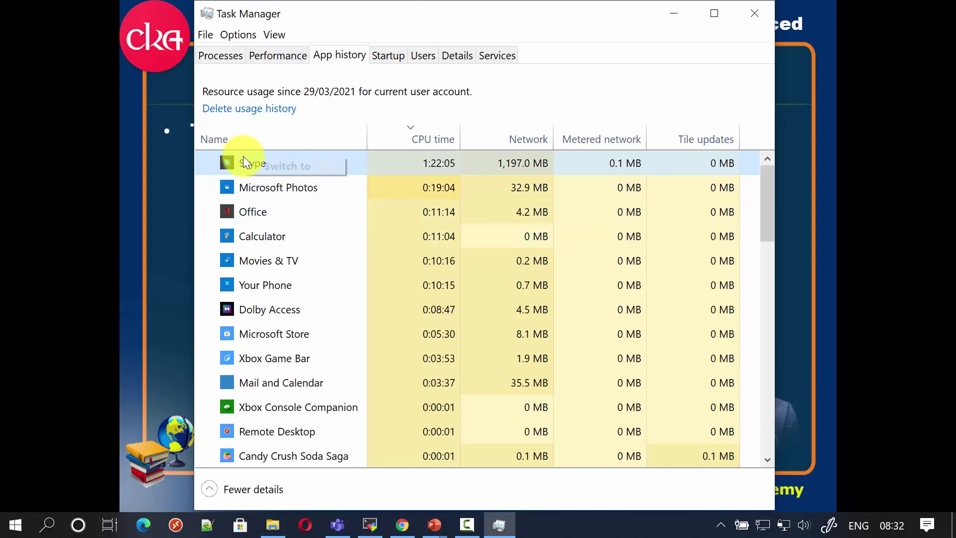
click(273, 168)
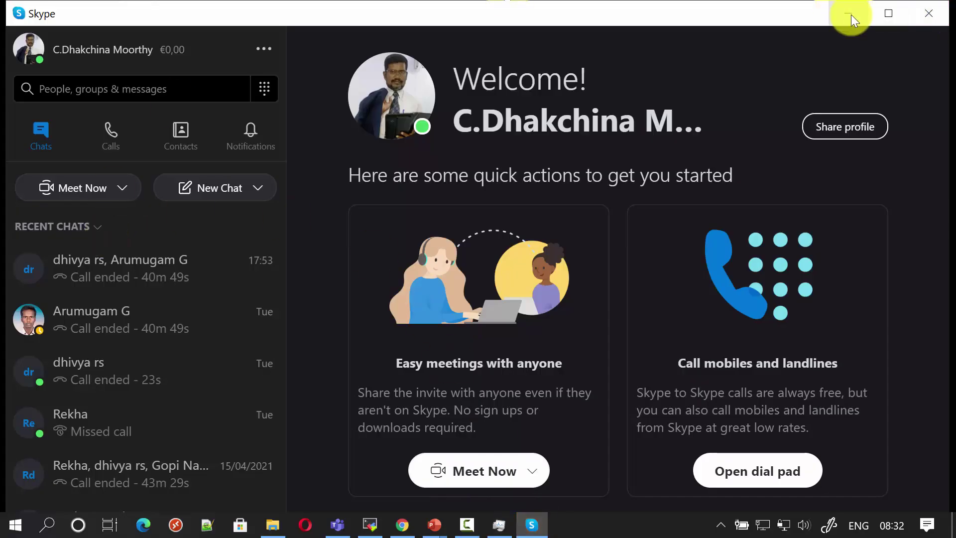
click(850, 14)
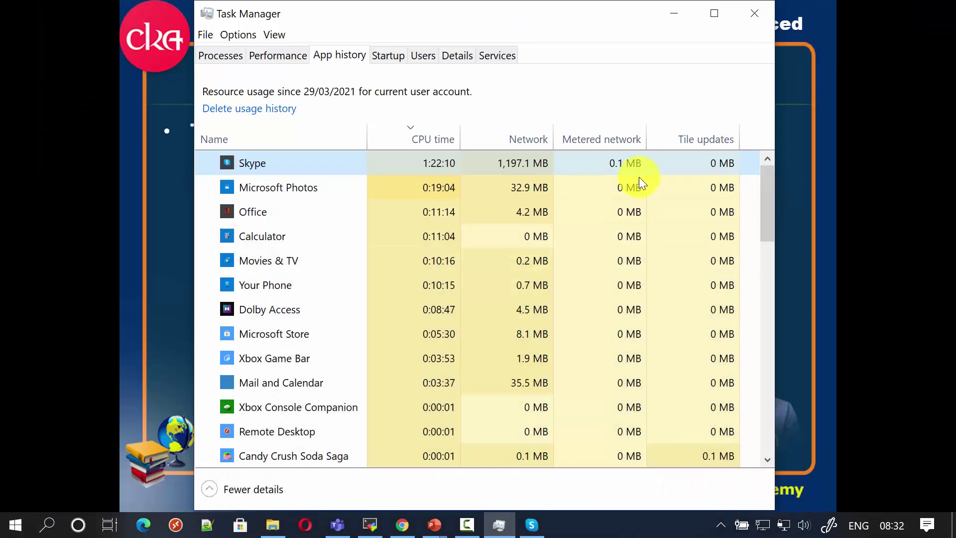
Restore and close the Skype window, and check the Switch to option on its app history entry again.
click(277, 193)
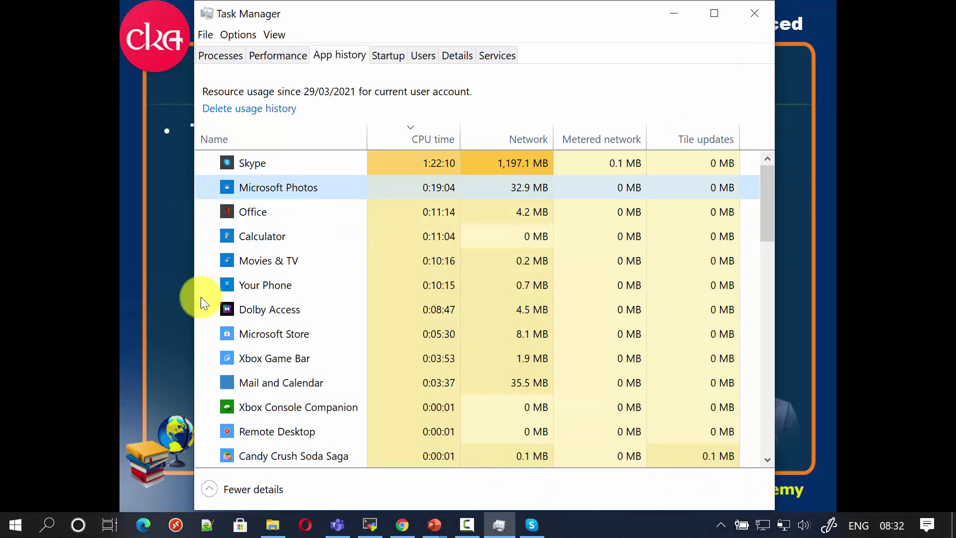
click(532, 525)
click(926, 18)
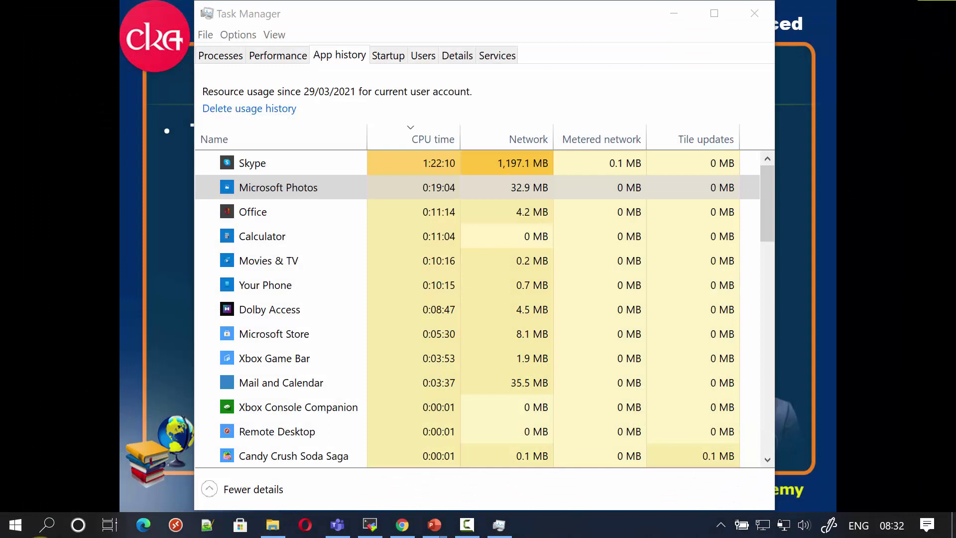
right_click(256, 167)
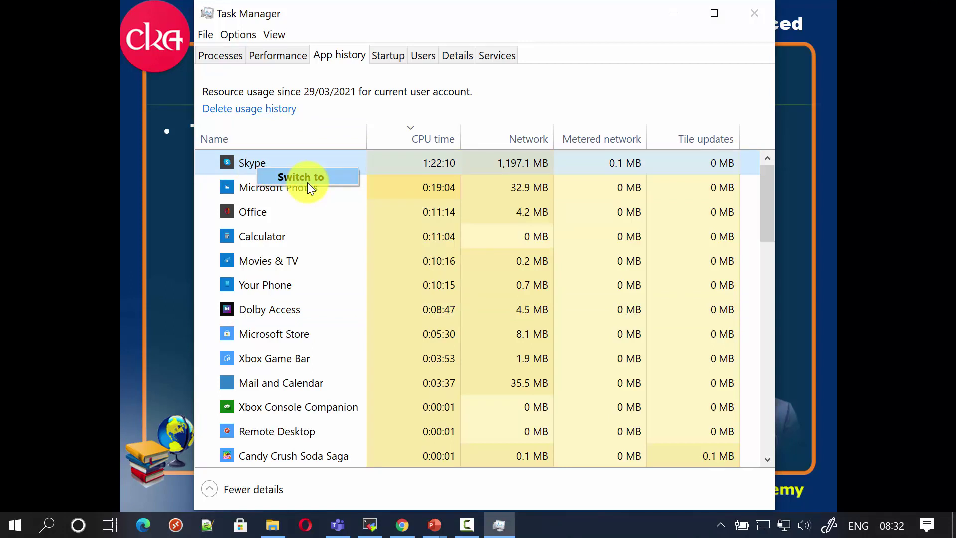
click(302, 377)
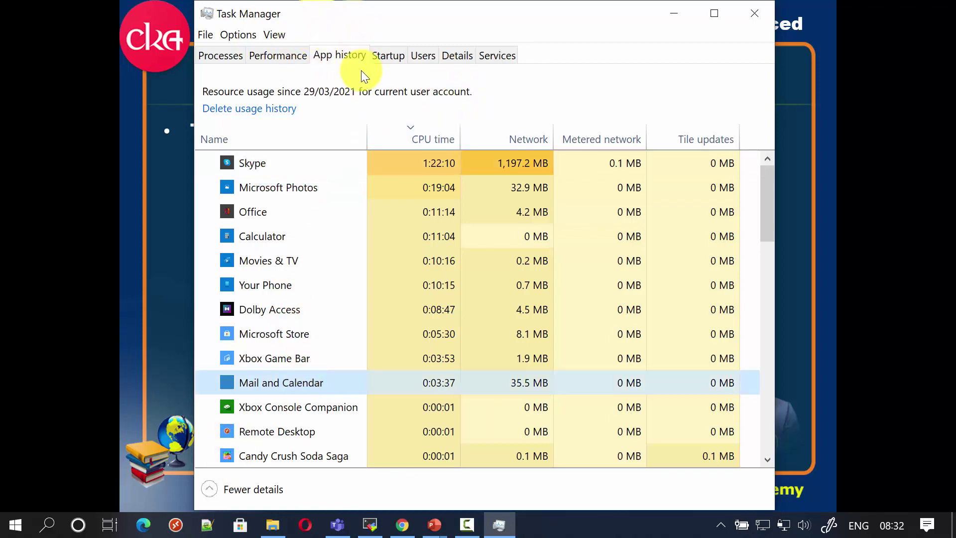
Show the startup programs briefly and look through the whole list of services with their status and group.
click(395, 57)
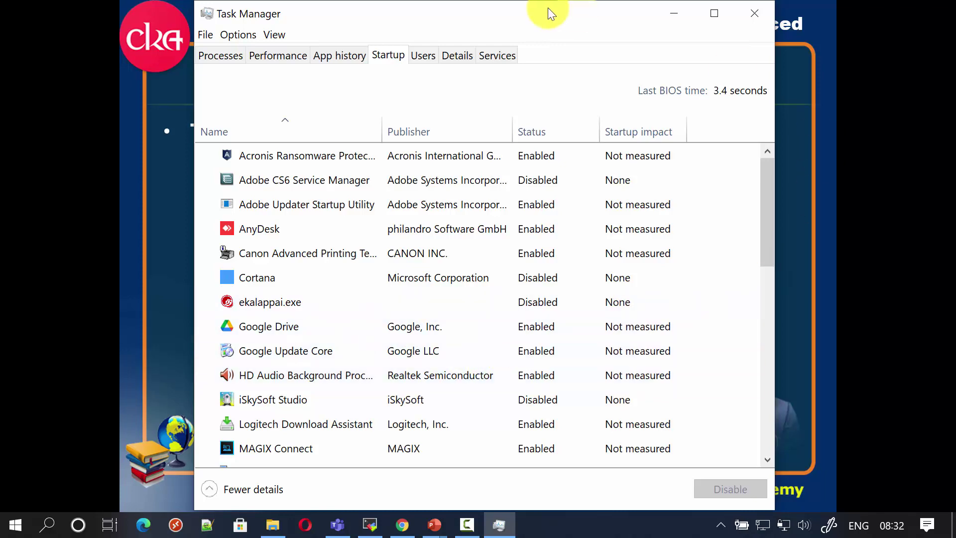
click(483, 57)
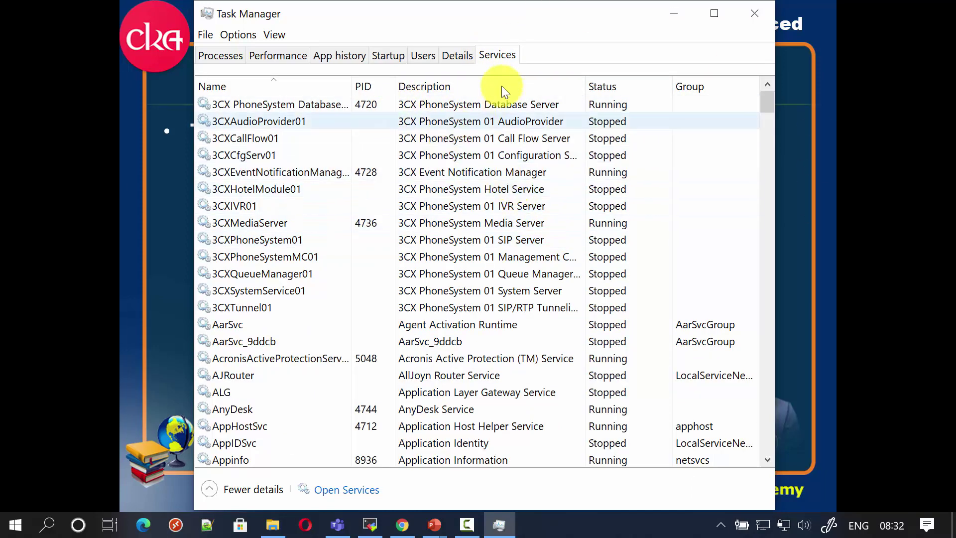
scroll(499, 175, down, 20)
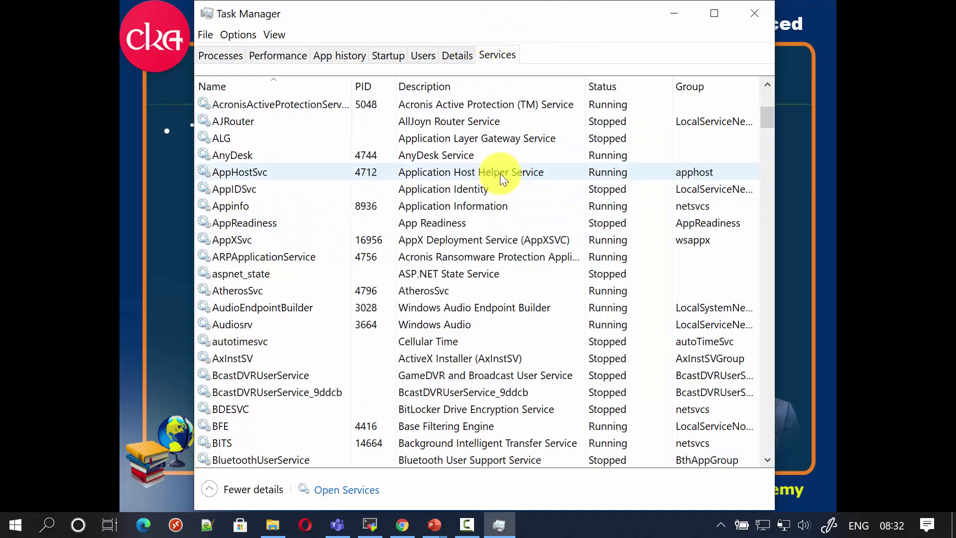
scroll(443, 314, down, 20)
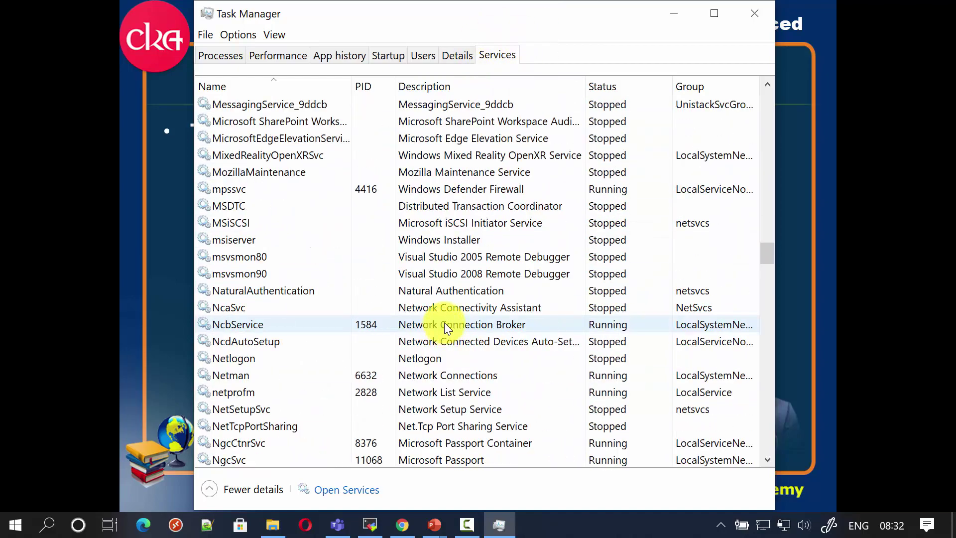
scroll(478, 300, down, 20)
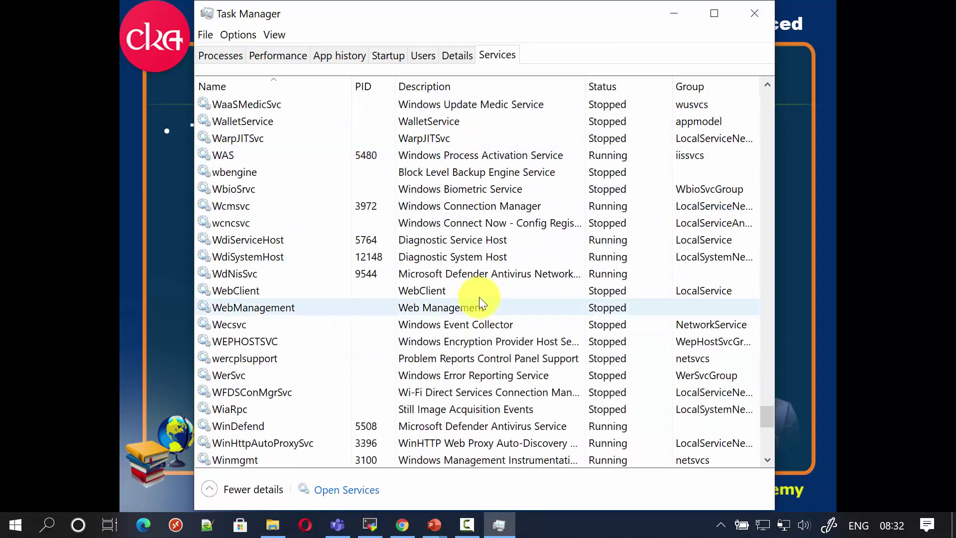
scroll(484, 301, up, 8)
scroll(486, 298, up, 20)
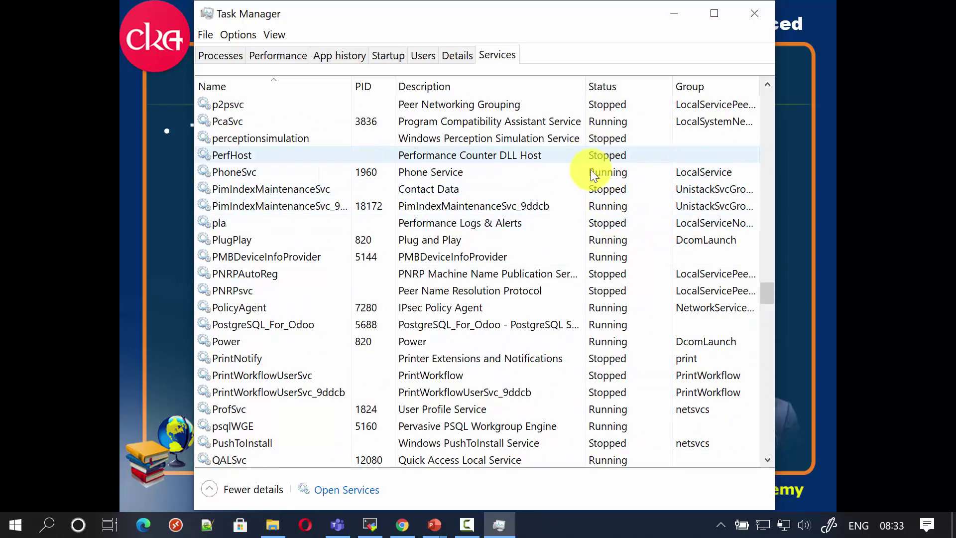
scroll(522, 202, up, 20)
scroll(523, 202, up, 20)
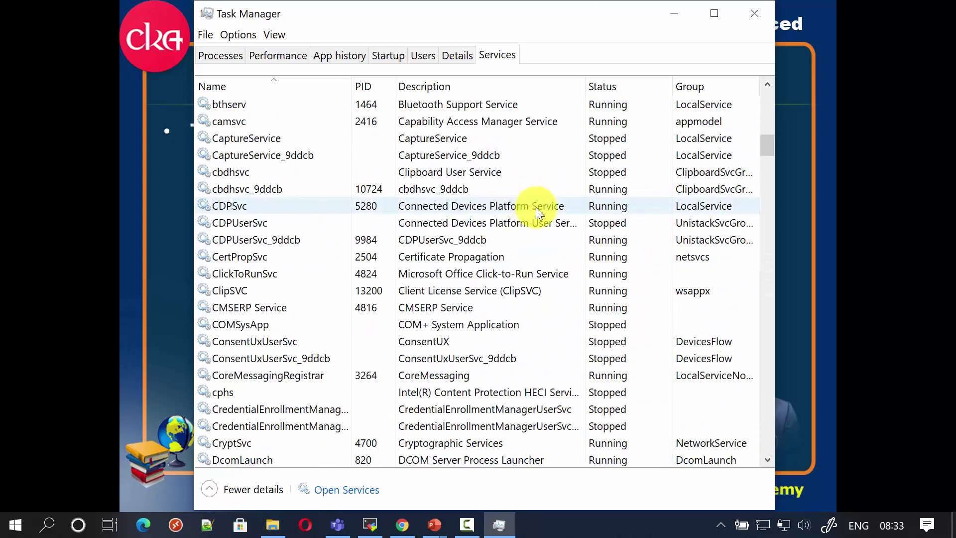
Stop the running services 3CX PhoneSystem Database Server, 3CX Event Notification Manager and 3CX PhoneSystem Media Server.
click(480, 103)
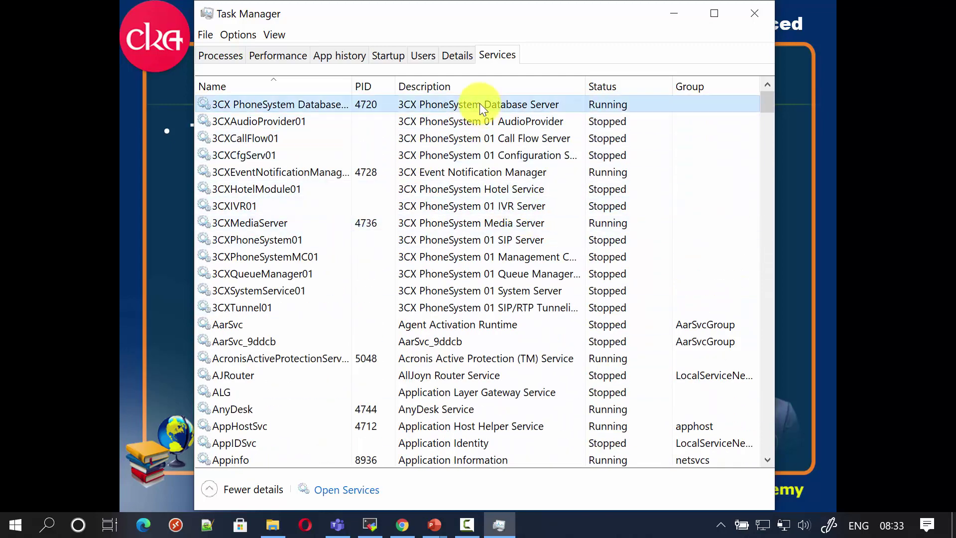
right_click(291, 102)
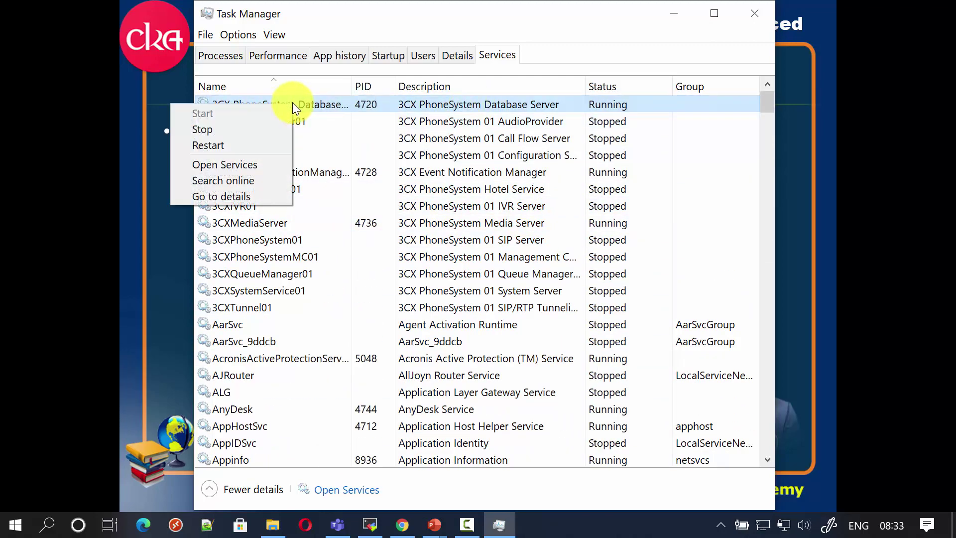
click(217, 132)
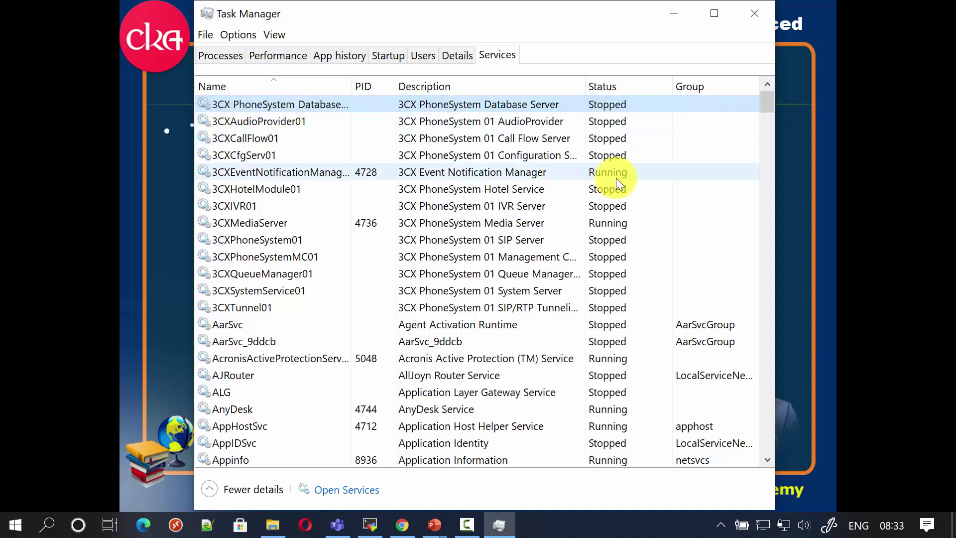
right_click(457, 171)
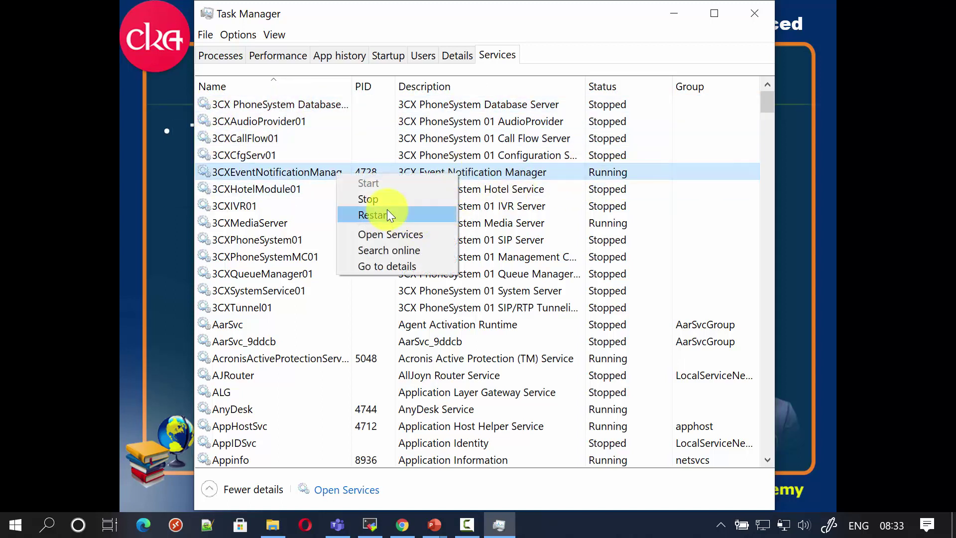
click(388, 198)
right_click(578, 223)
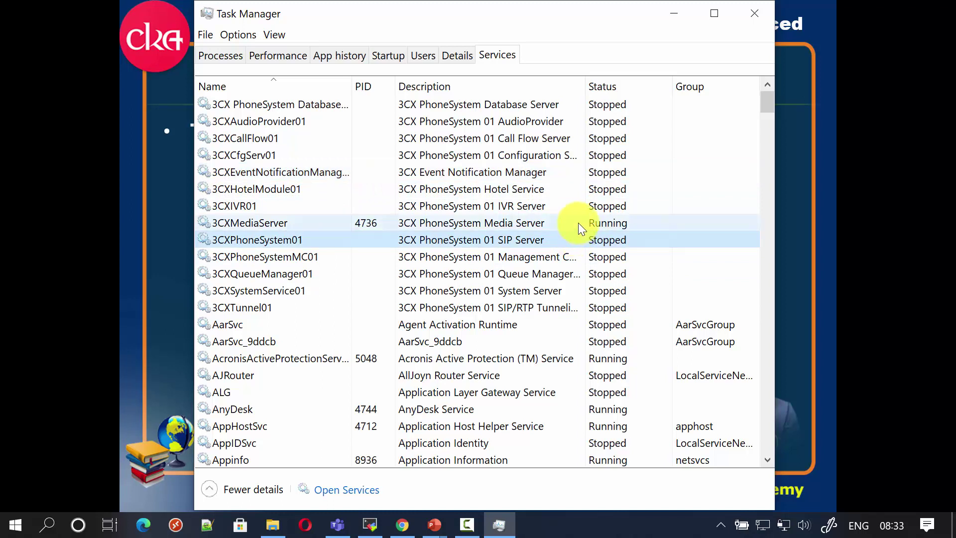
click(510, 247)
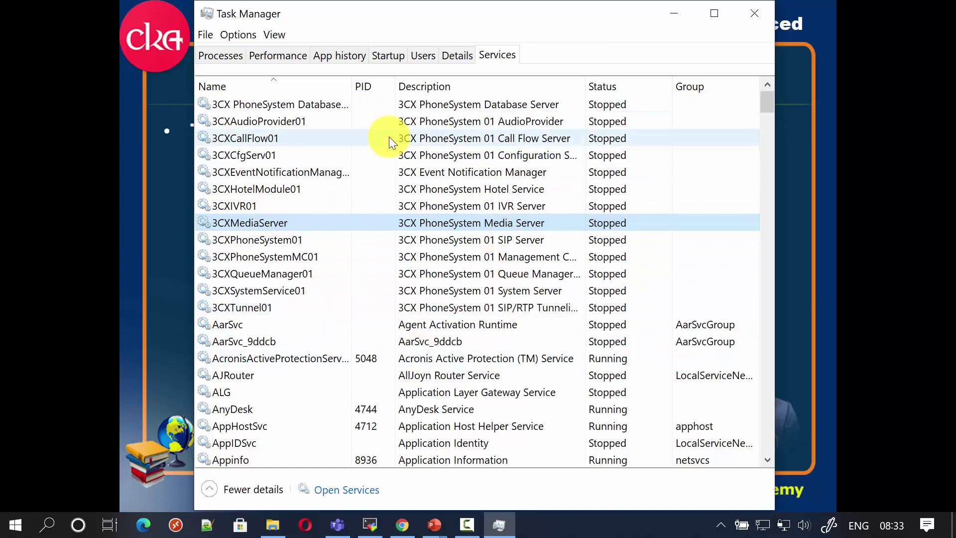
Look through the services list for other running services and highlight the 3CX PhoneSystem Database Server entry.
scroll(603, 257, down, 10)
scroll(603, 258, down, 20)
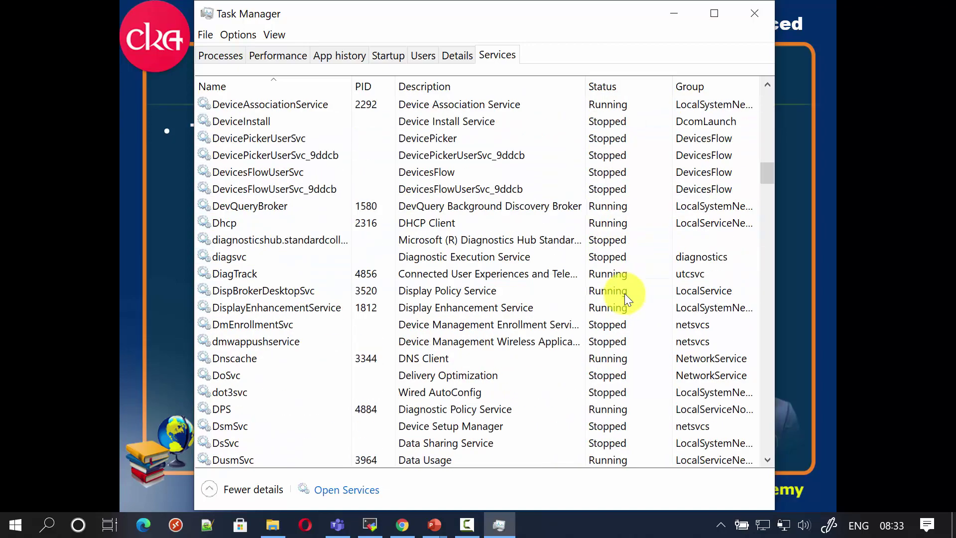
scroll(617, 270, up, 17)
scroll(602, 258, up, 15)
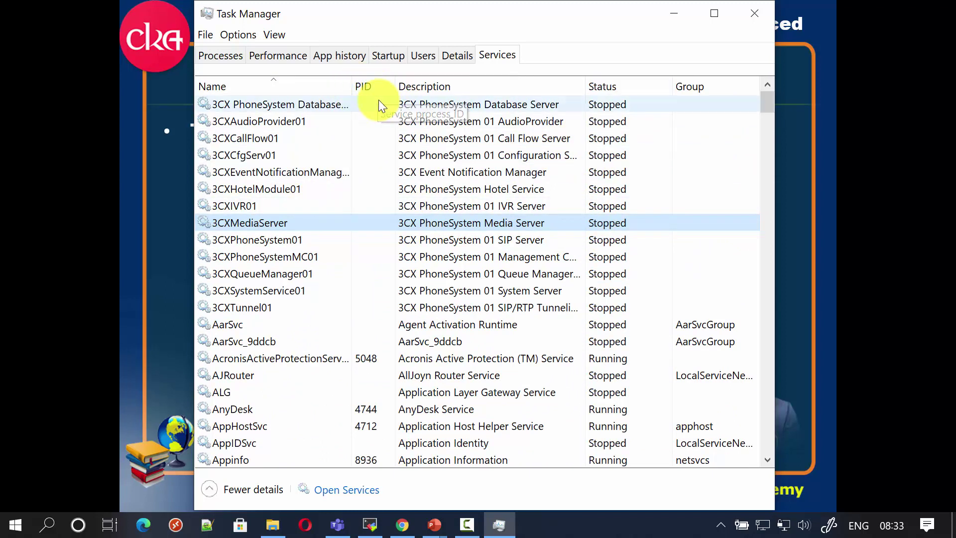
click(285, 106)
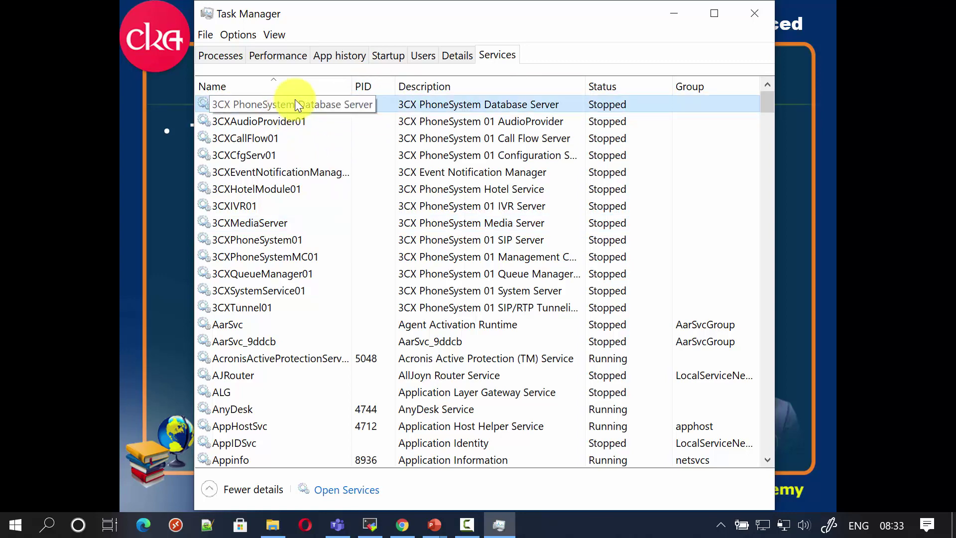
Return to the running processes and look through their CPU, memory, disk and network usage.
click(209, 58)
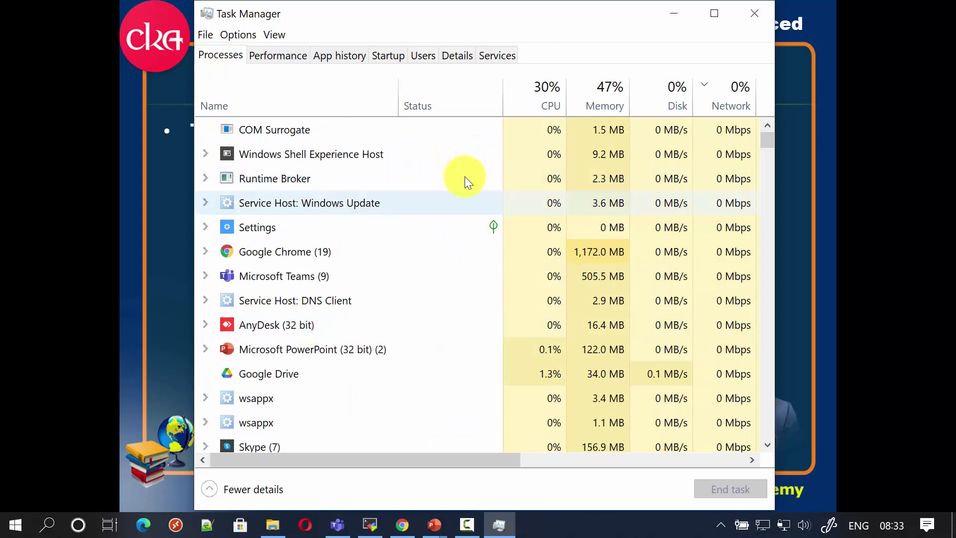
scroll(455, 204, down, 1)
scroll(460, 219, down, 2)
scroll(461, 224, up, 4)
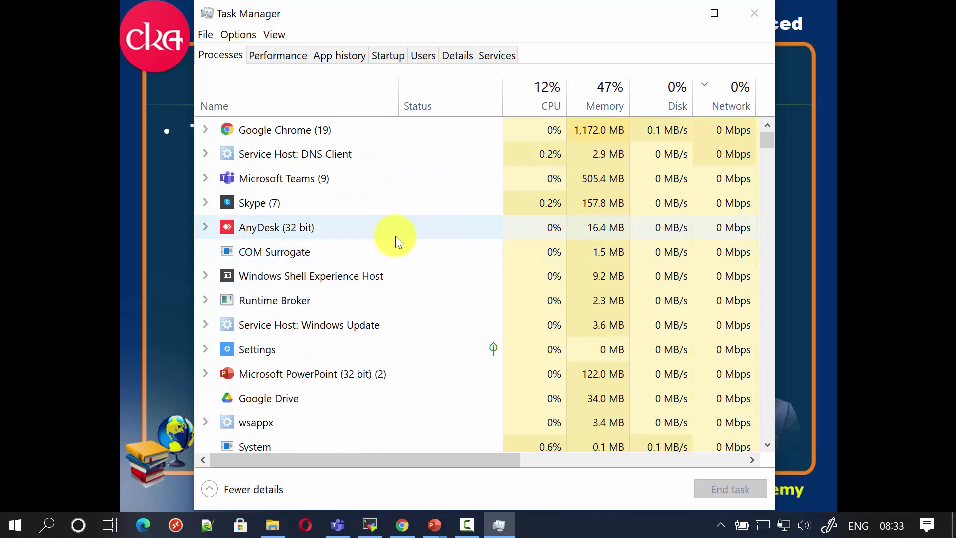
scroll(318, 239, down, 4)
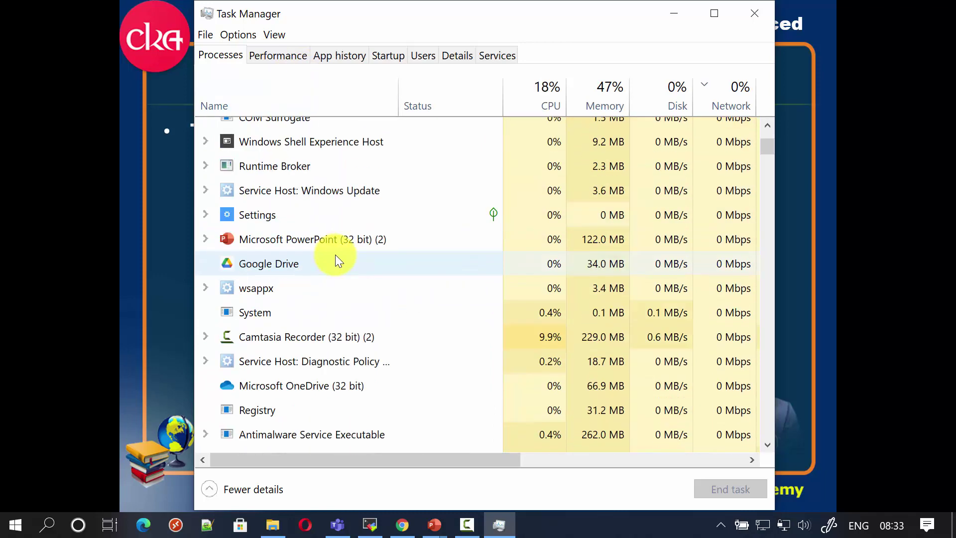
scroll(332, 239, up, 4)
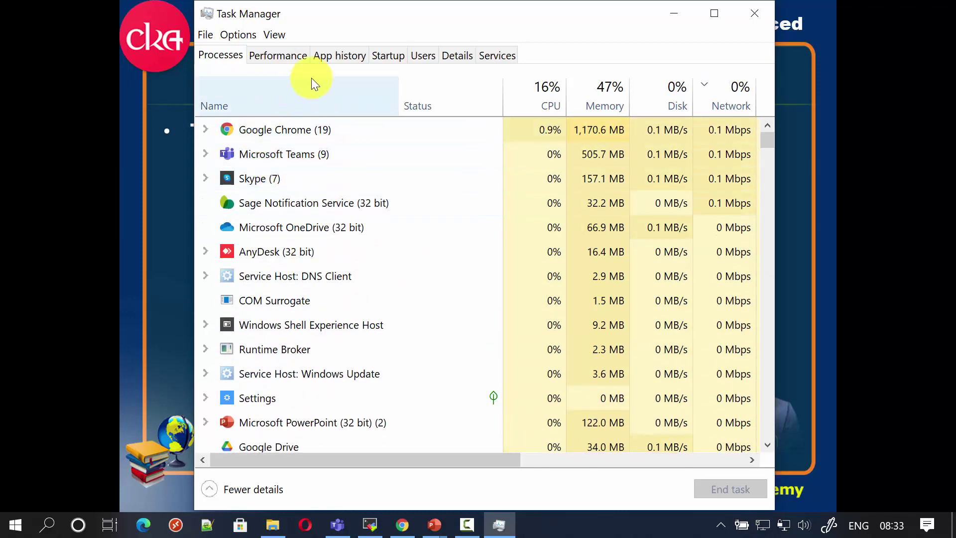
Sort the processes by name in ascending order so that they are grouped into apps and background processes.
right_click(259, 181)
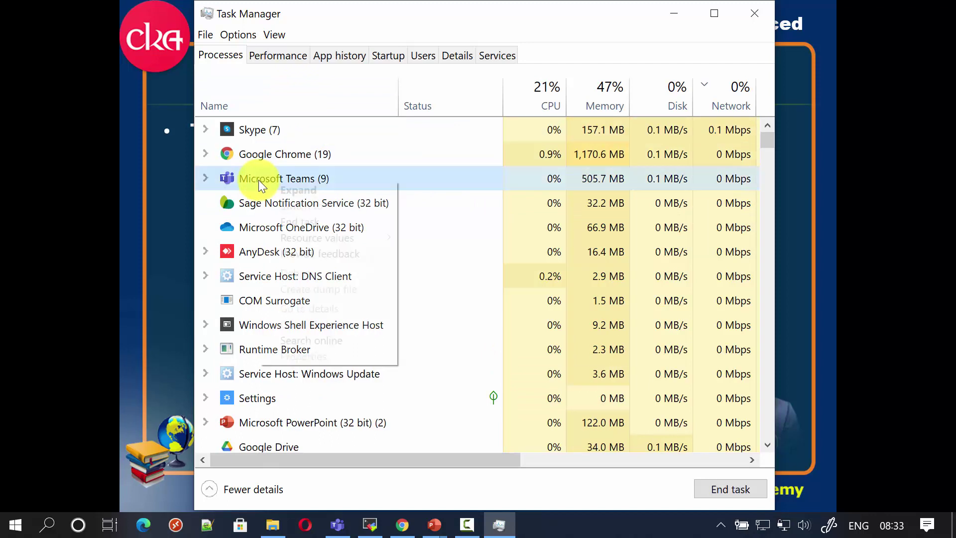
right_click(263, 139)
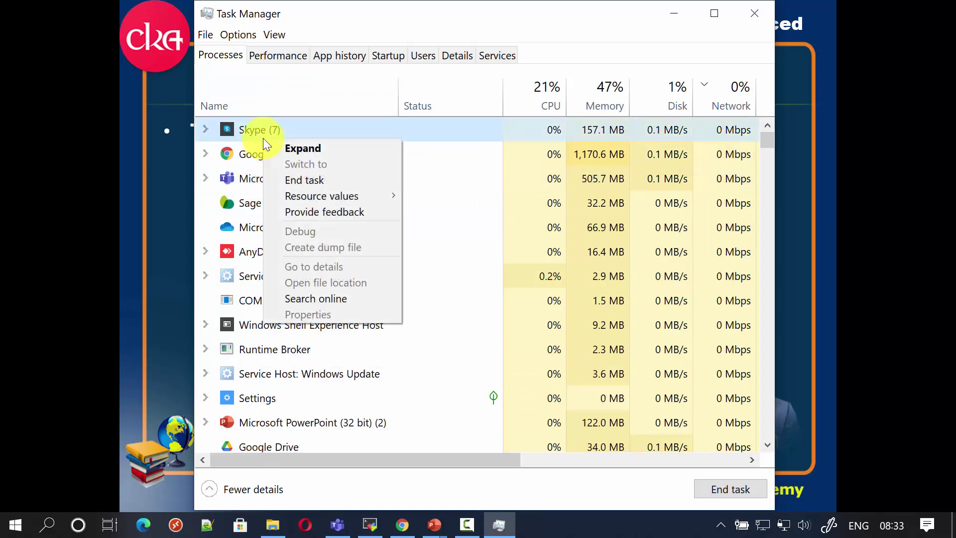
click(254, 106)
click(238, 103)
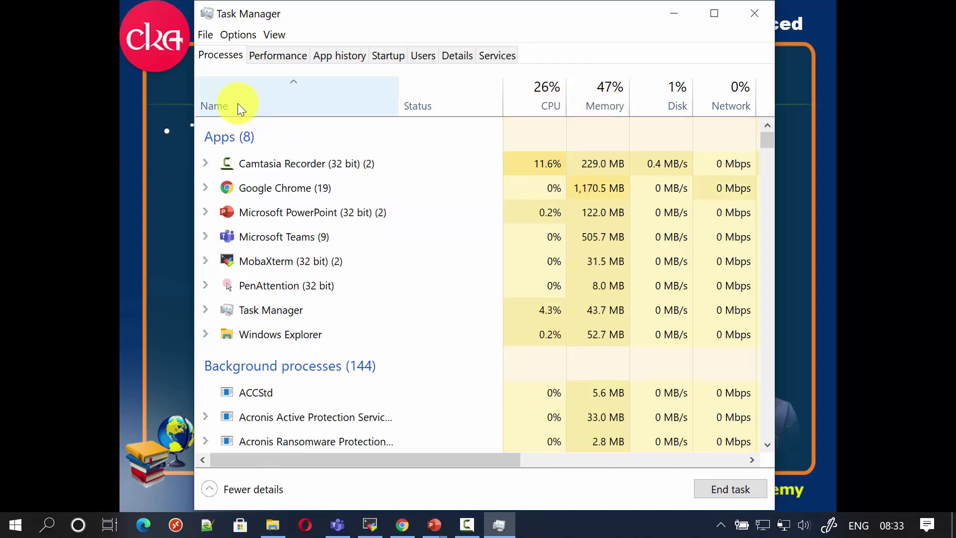
Examine the options for the Camtasia Recorder process, including its memory and disk resource values, and briefly open its feedback form.
right_click(283, 167)
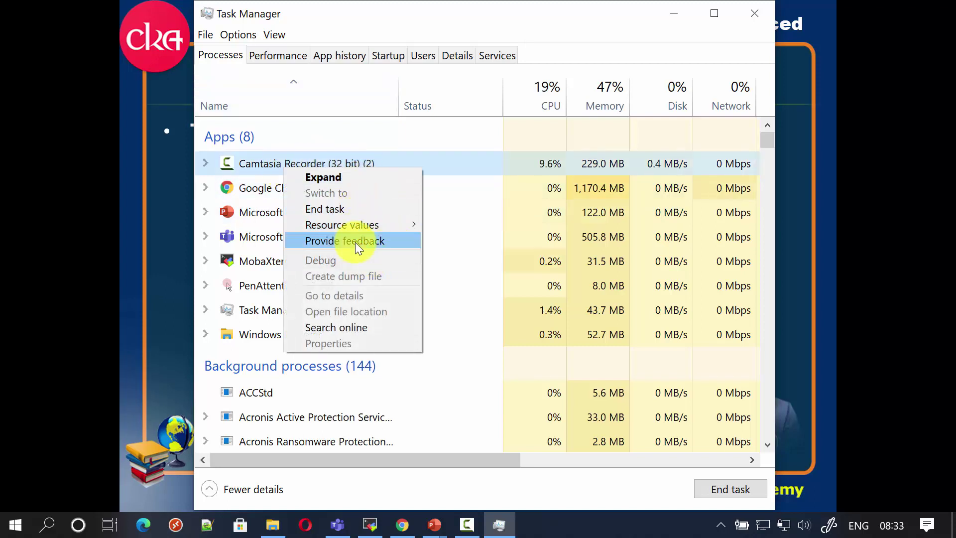
mouse_move(363, 226)
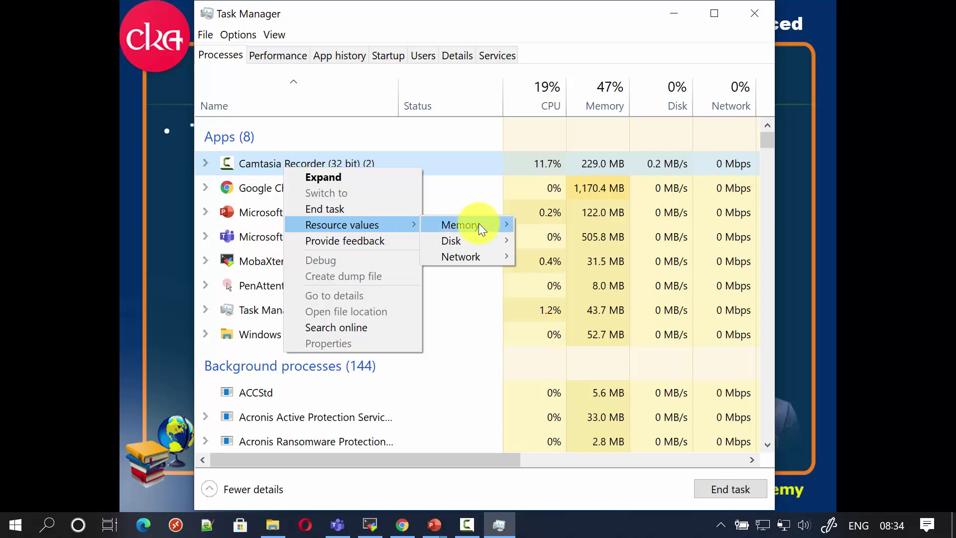
mouse_move(465, 243)
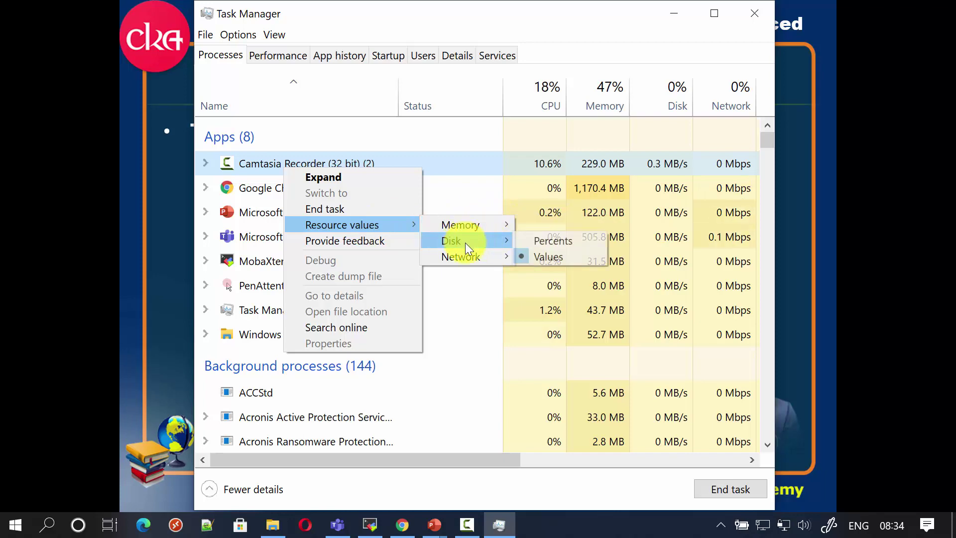
click(349, 241)
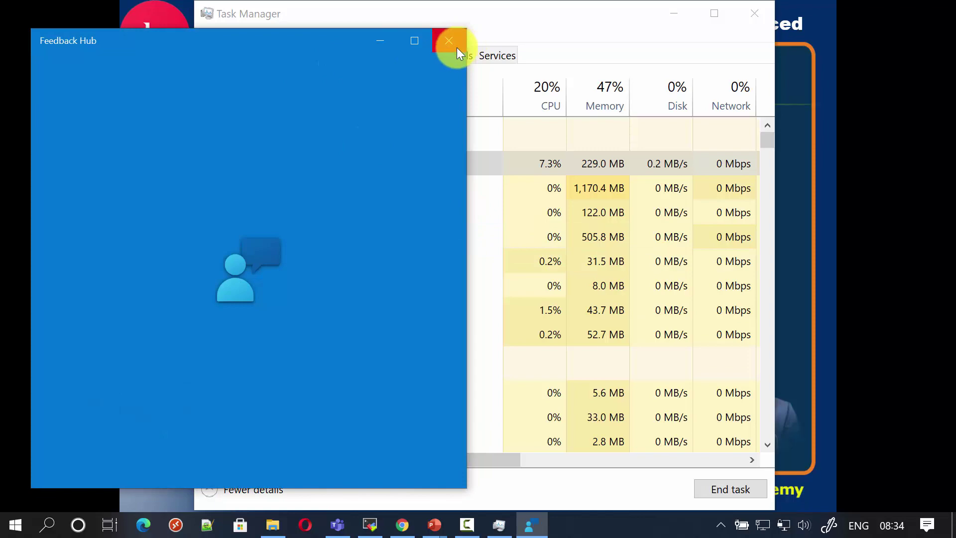
click(449, 40)
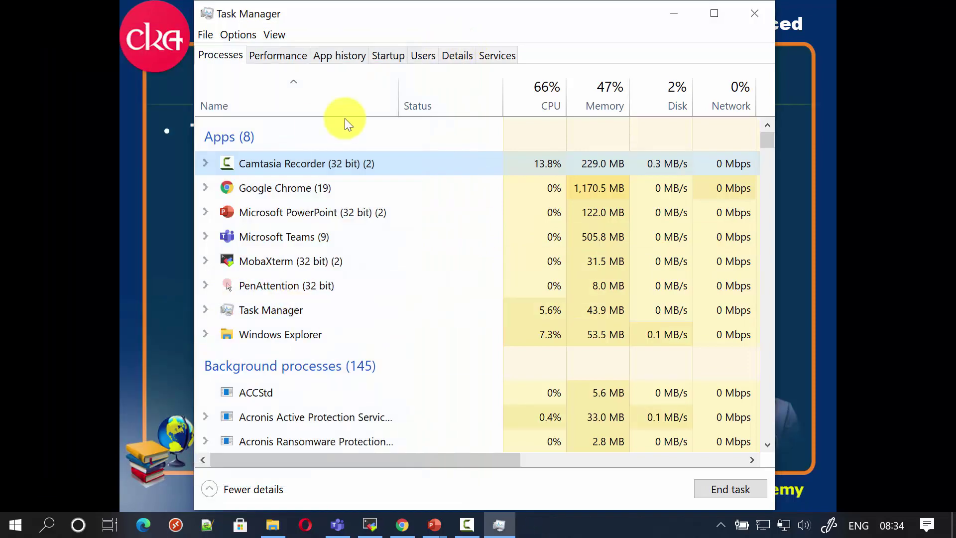
Review the performance view, the app history and the list of startup programs in turn.
click(284, 54)
click(331, 59)
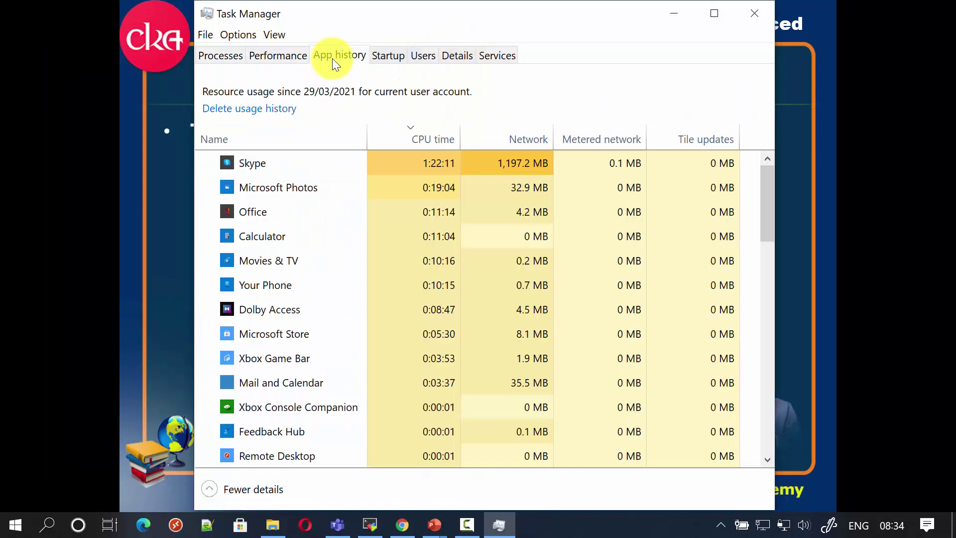
click(392, 53)
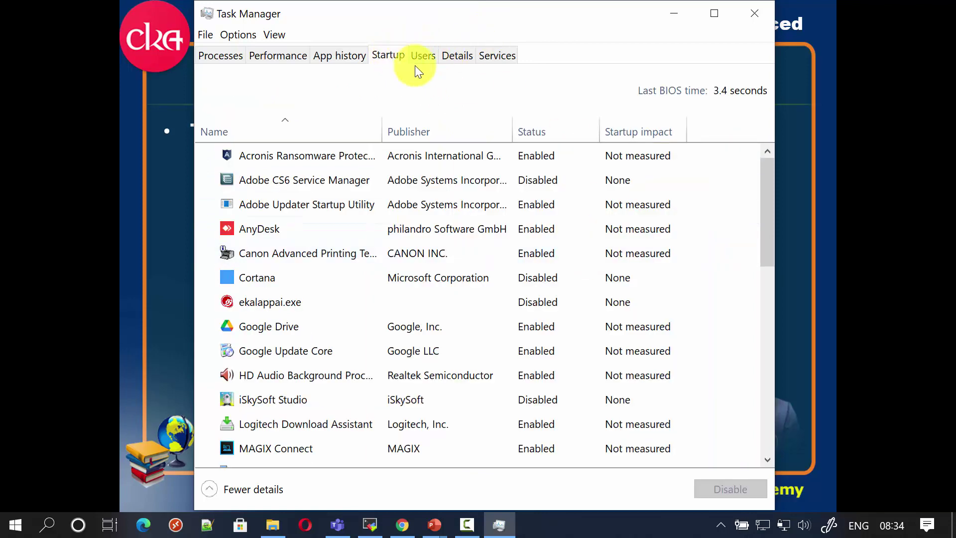
Look through the services list with its process IDs, descriptions and status, highlighting the cbdhsvc_9ddcb service.
click(485, 57)
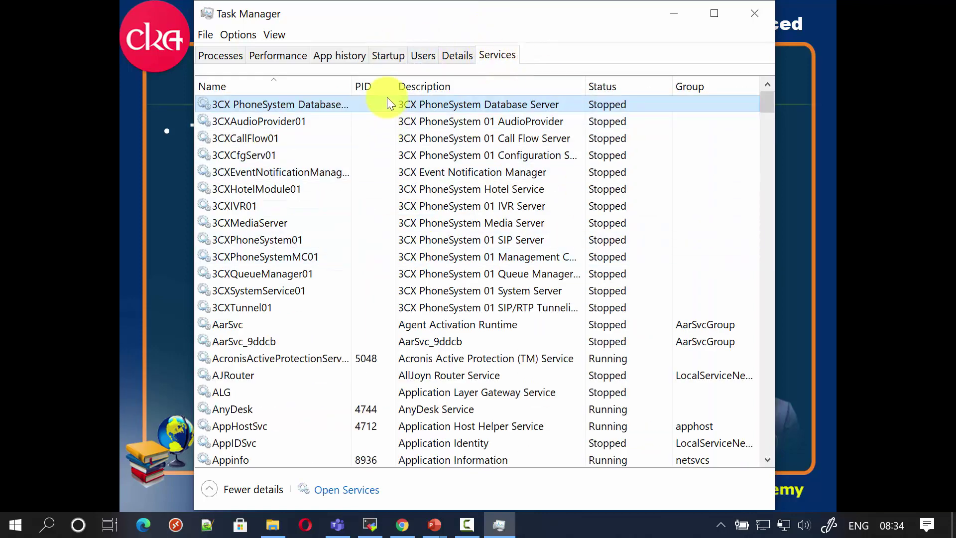
scroll(376, 286, down, 7)
scroll(381, 278, up, 7)
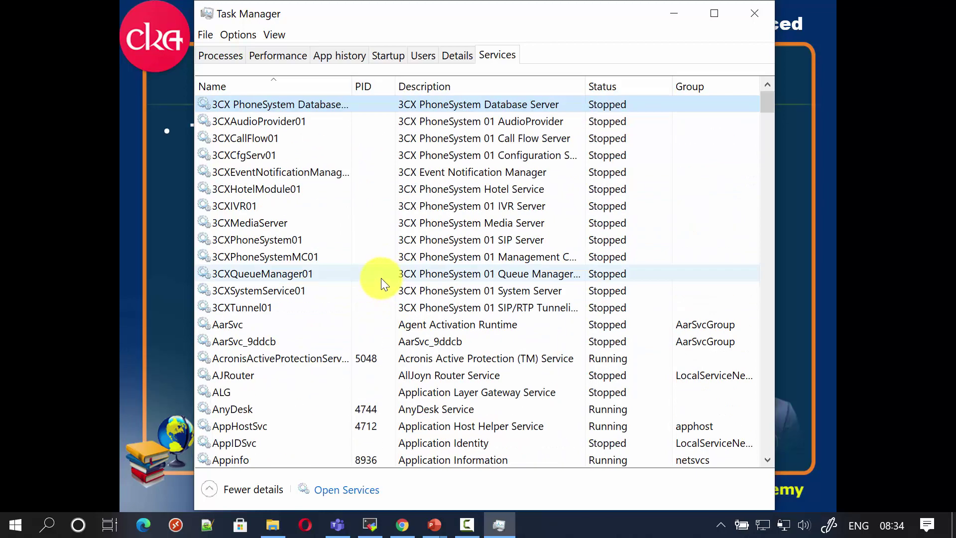
scroll(455, 309, down, 13)
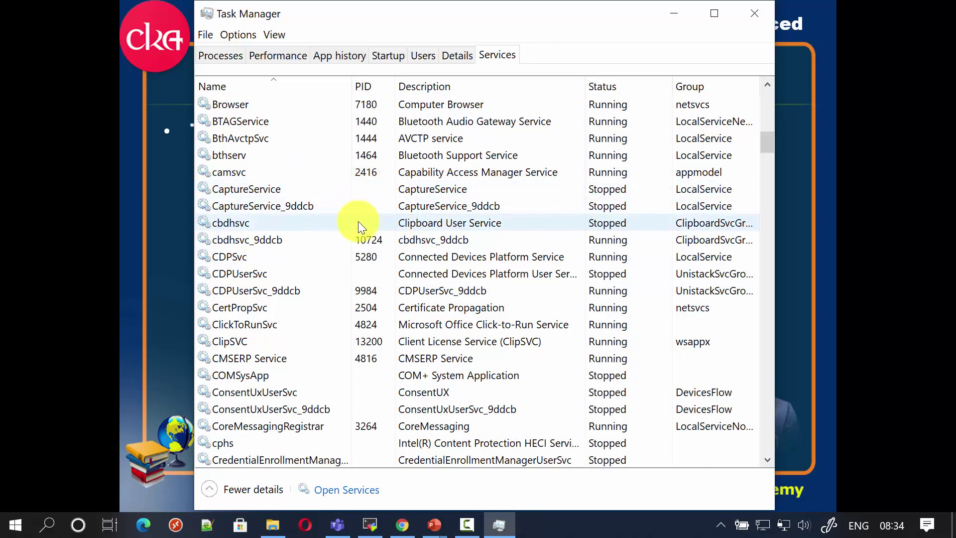
click(374, 241)
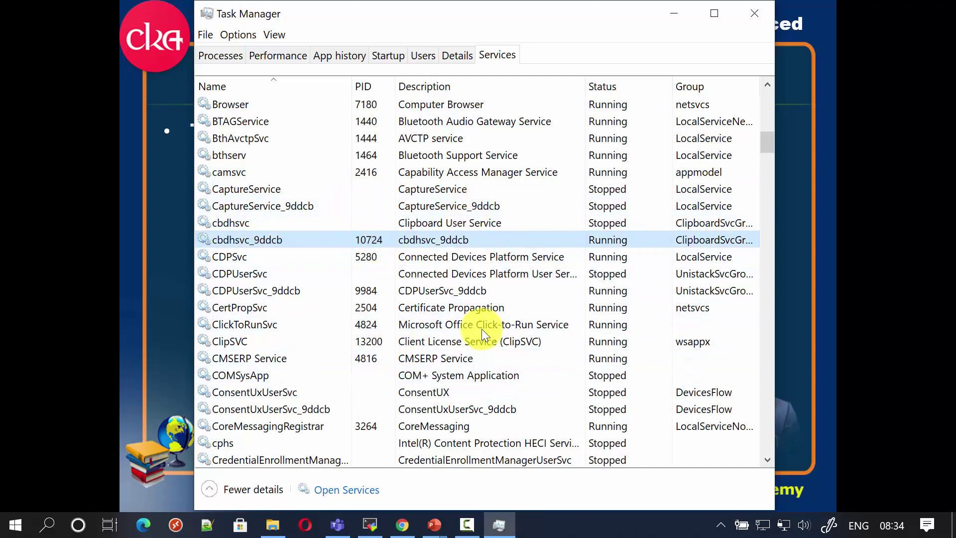
scroll(405, 315, down, 4)
scroll(405, 315, down, 17)
scroll(421, 303, up, 20)
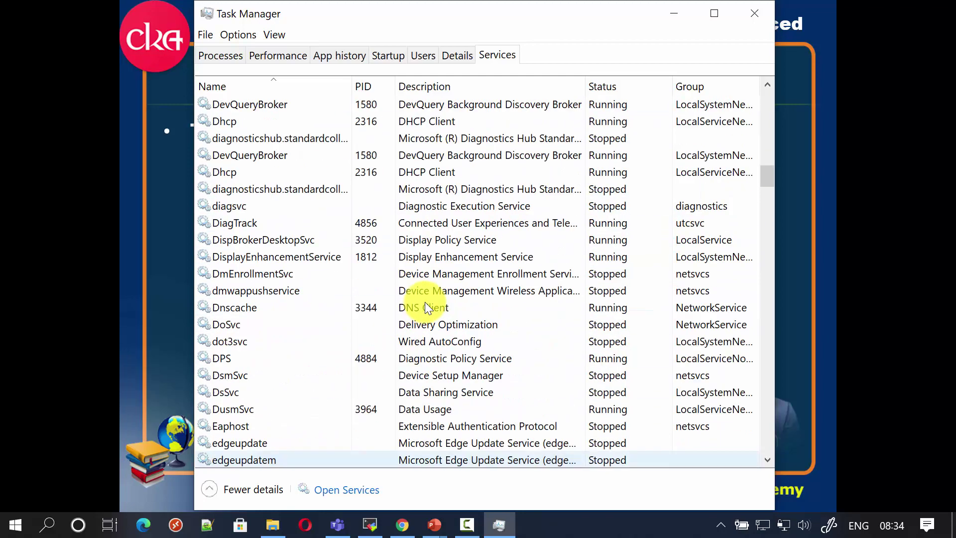
scroll(405, 309, up, 10)
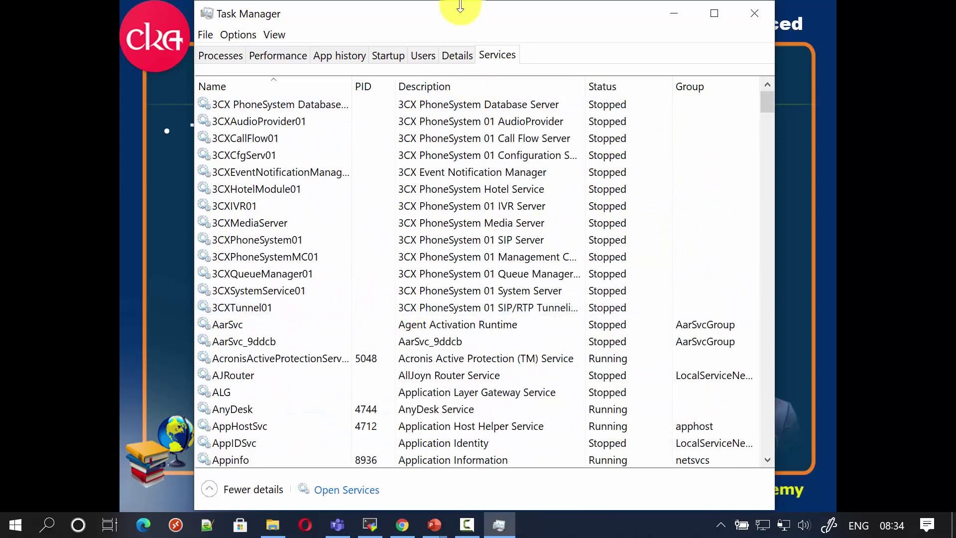
View the detailed process list, the startup programs and the services list for comparison.
click(456, 55)
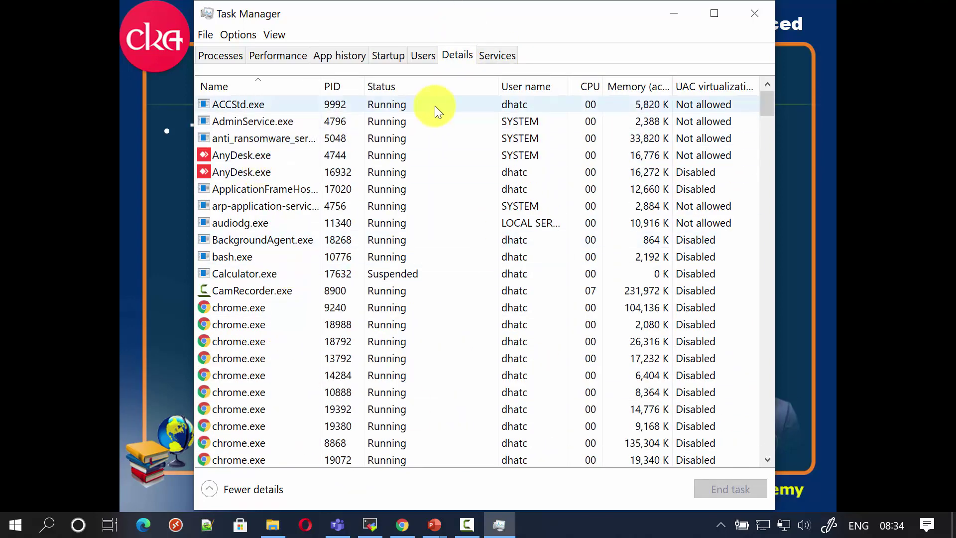
click(390, 55)
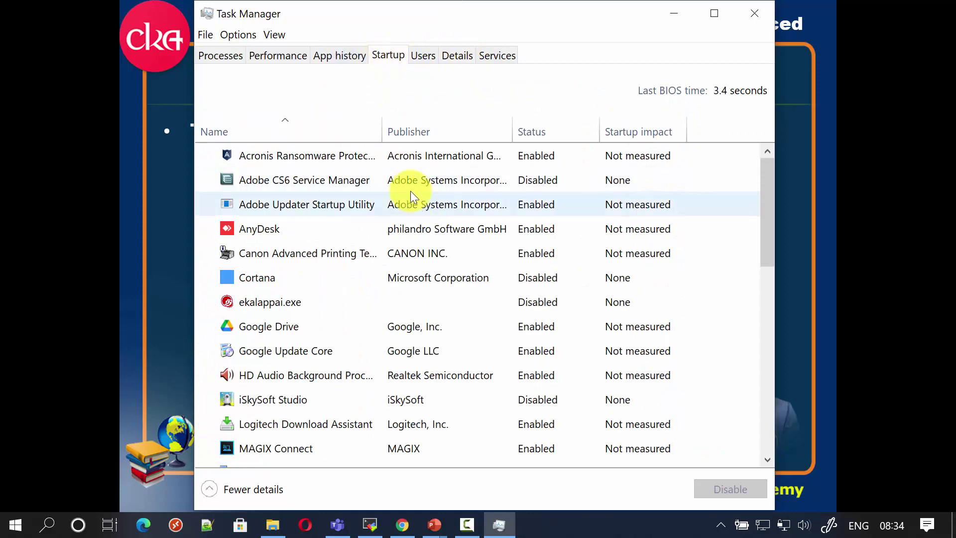
click(490, 56)
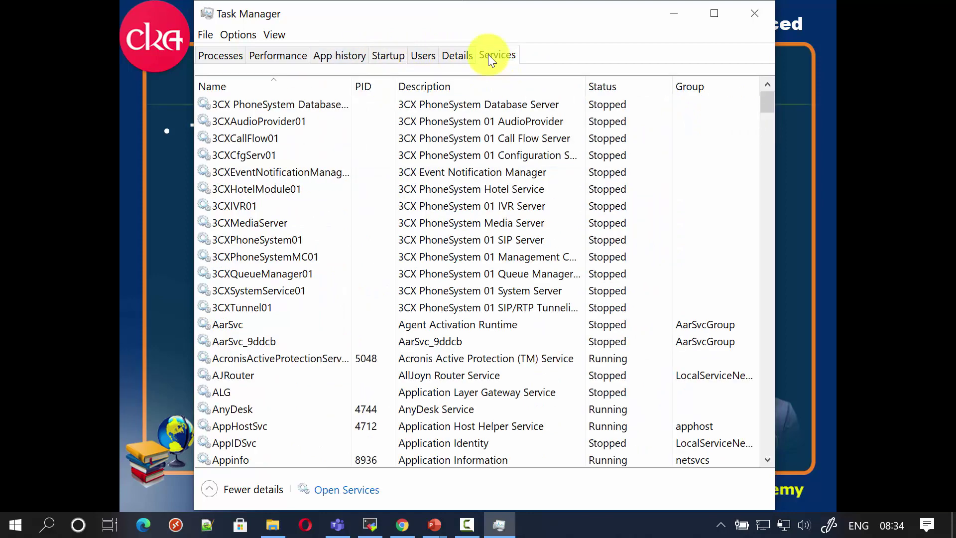
Return to the startup programs, highlight the Acronis Ransomware Protection entry and look through the whole list.
click(382, 54)
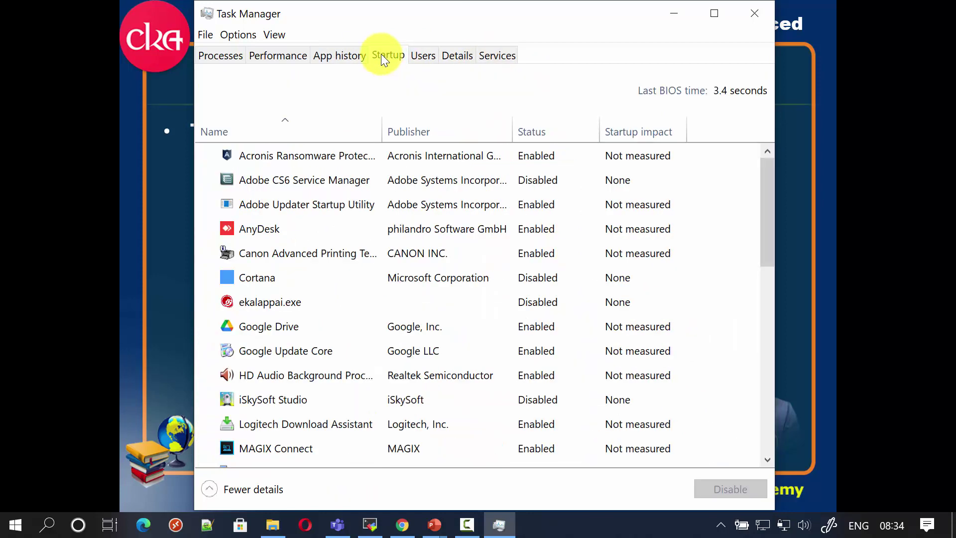
click(321, 155)
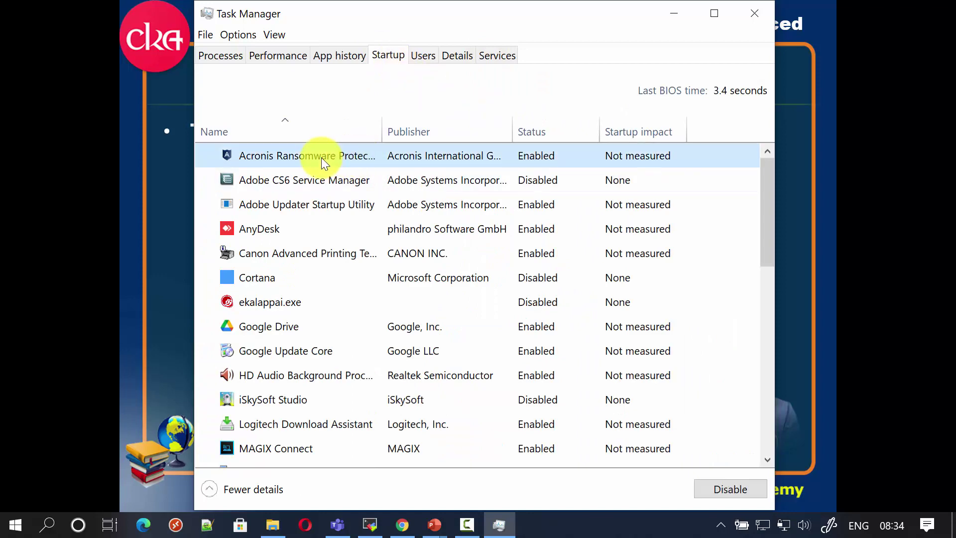
scroll(323, 249, down, 8)
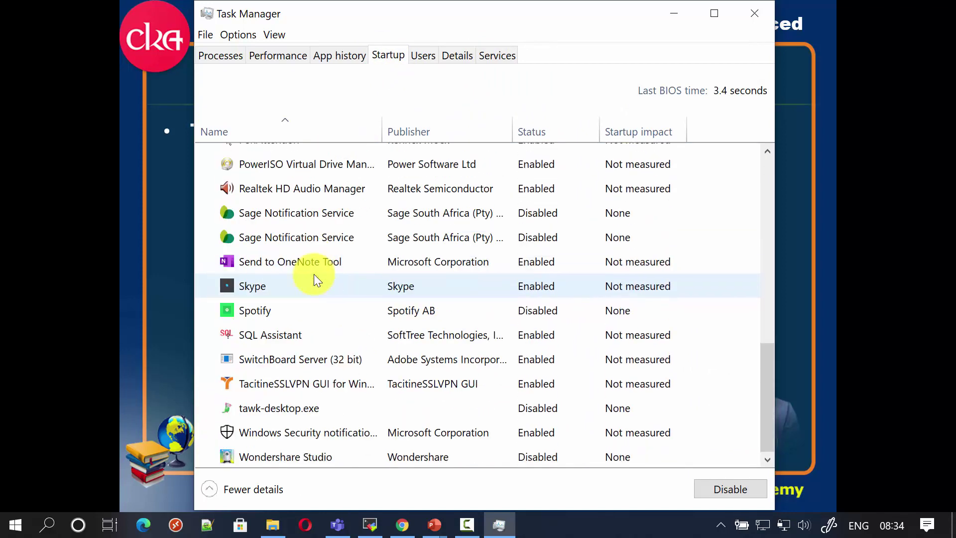
scroll(316, 390, up, 6)
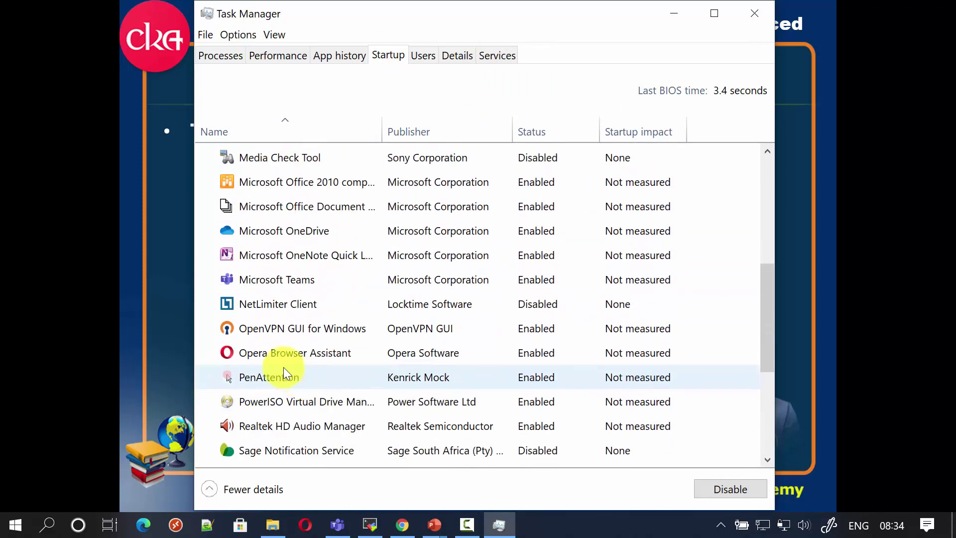
scroll(317, 319, up, 2)
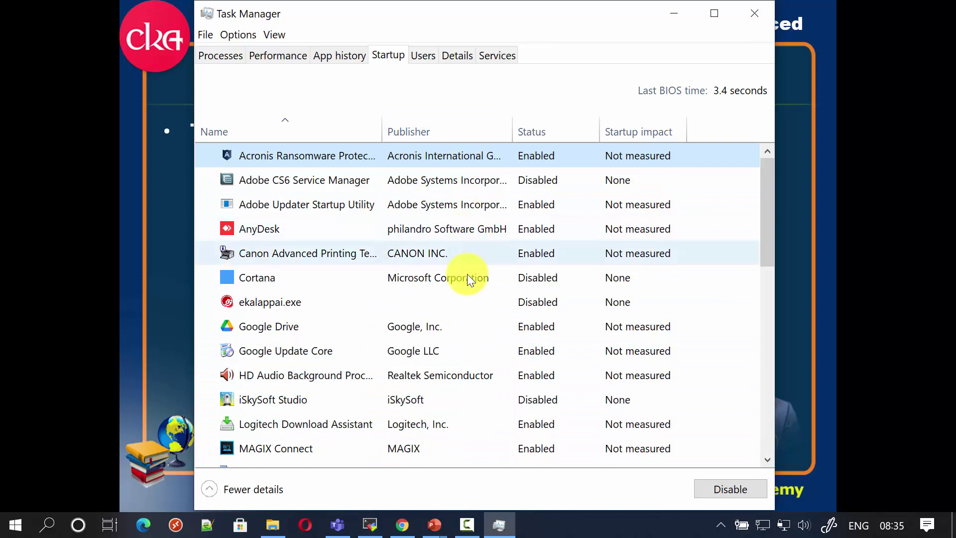
Examine the status and publisher of the startup programs, highlighting MAGIX Connect and the Microsoft Office 2010 component.
scroll(476, 281, down, 1)
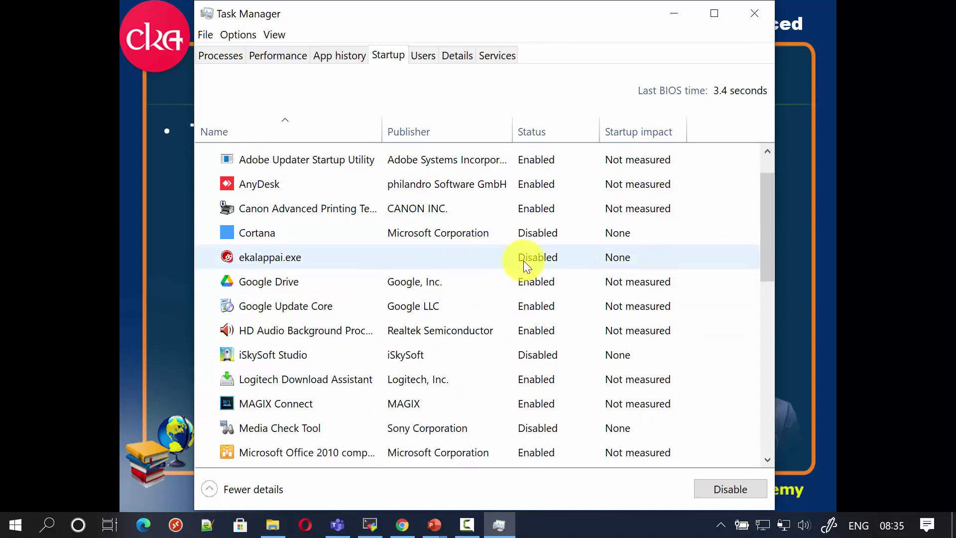
scroll(522, 261, down, 1)
click(299, 366)
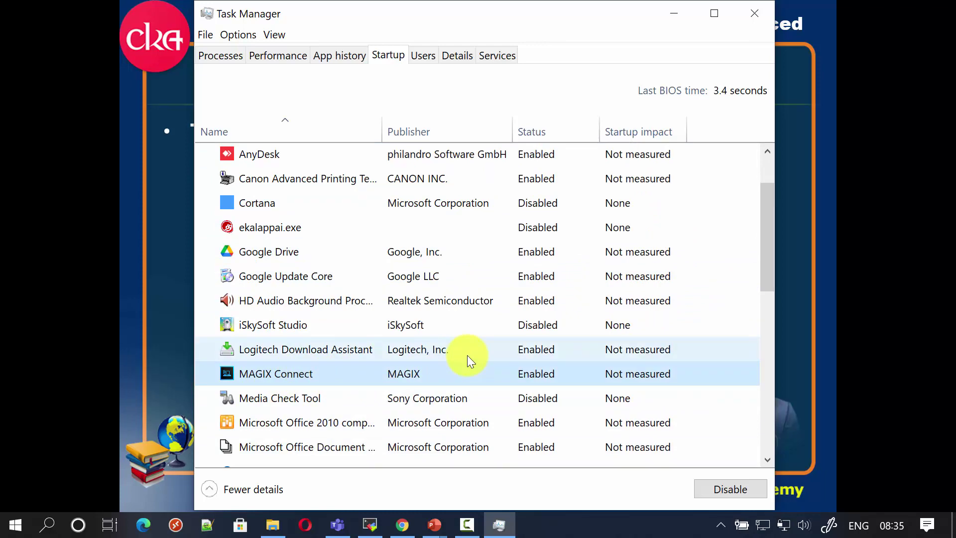
scroll(467, 354, down, 1)
click(435, 380)
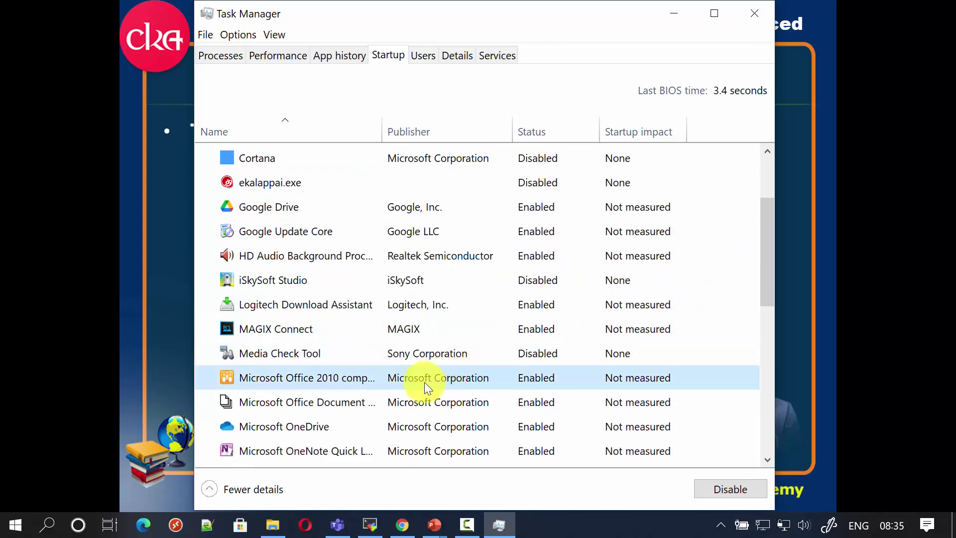
scroll(355, 391, down, 1)
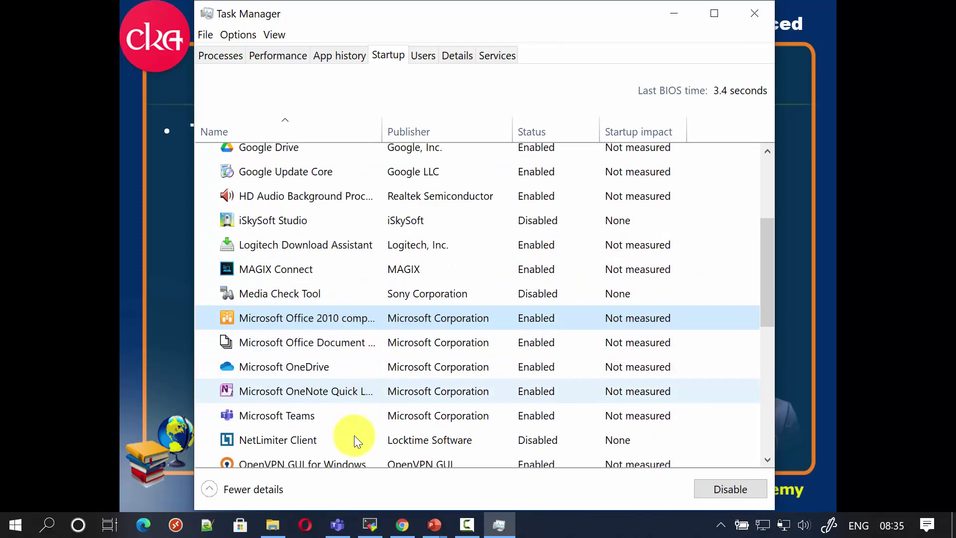
scroll(324, 408, down, 1)
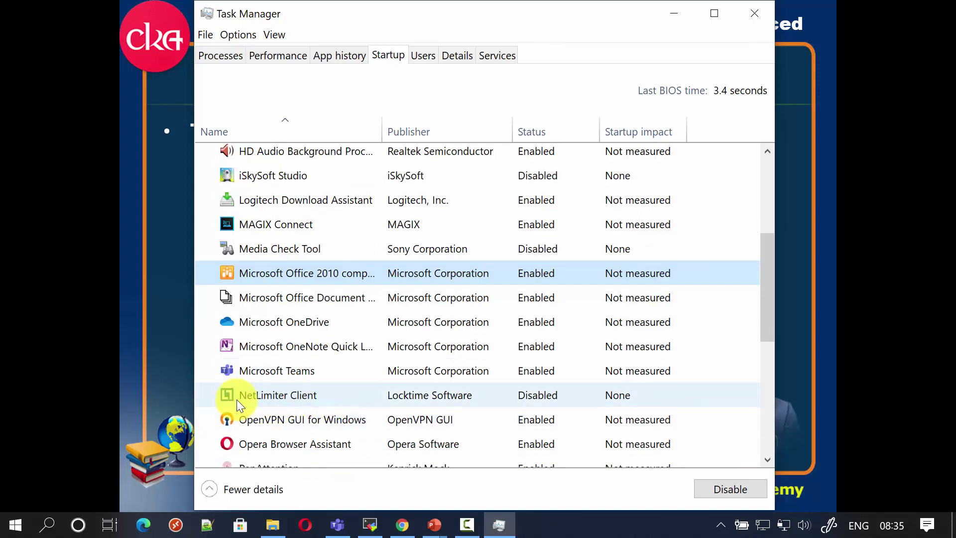
Inspect the NetLimiter Client startup program's file properties, including compatibility, digital signatures, security, details and previous versions, and close them.
right_click(302, 395)
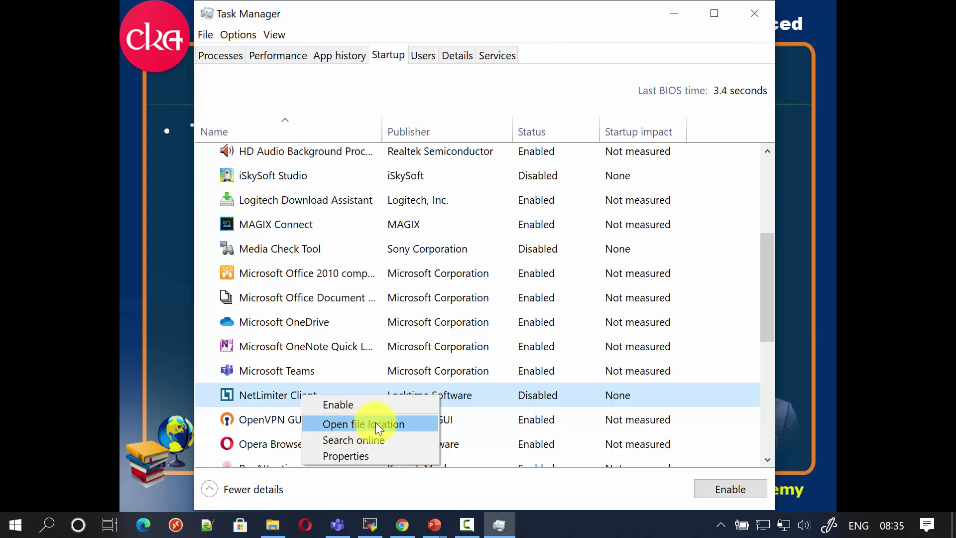
click(365, 460)
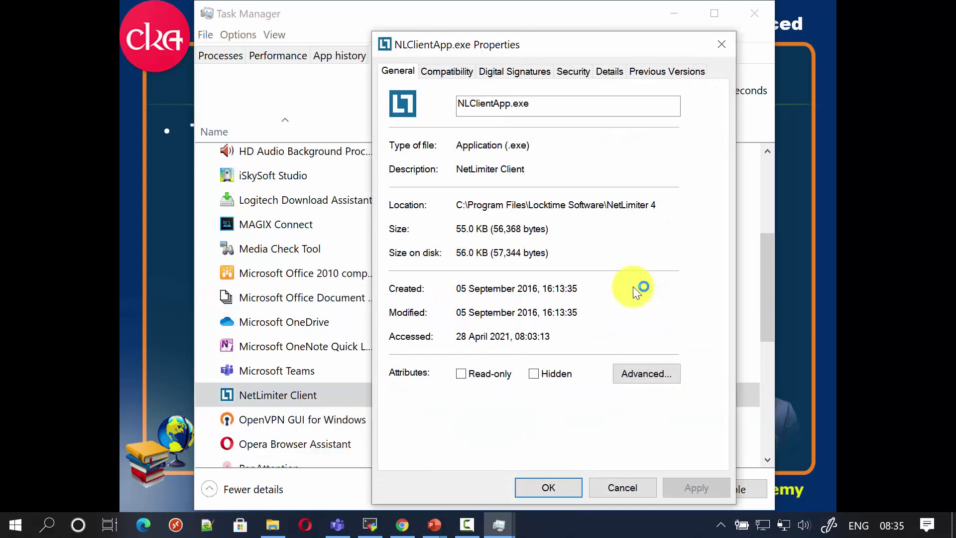
click(448, 71)
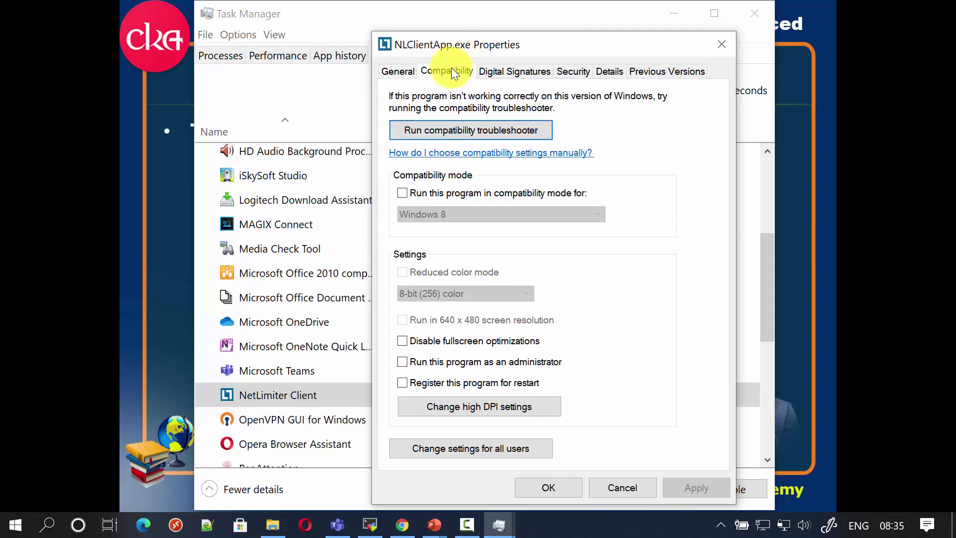
click(533, 70)
click(573, 70)
click(632, 69)
click(609, 72)
click(721, 44)
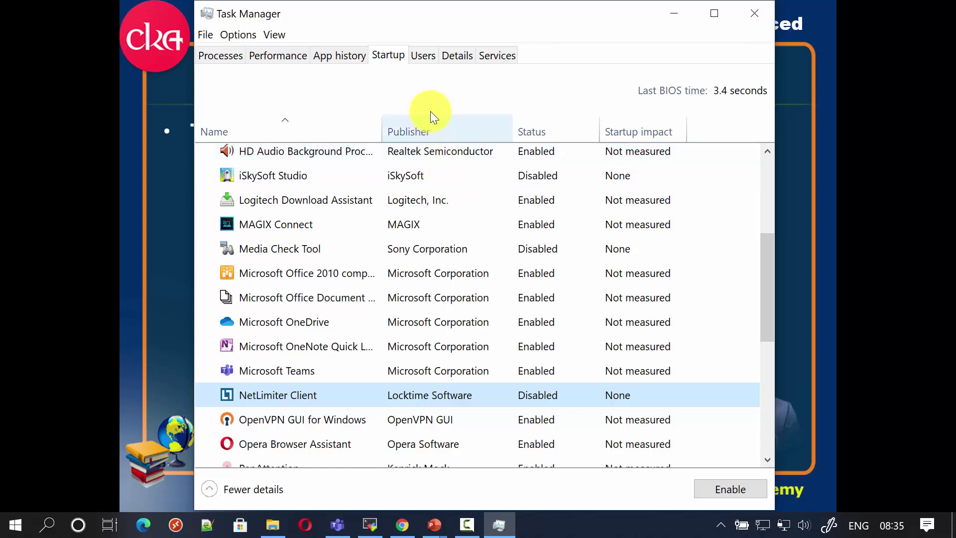
Expand the signed-in user's entry in the users list and look through the processes running under that account.
click(424, 56)
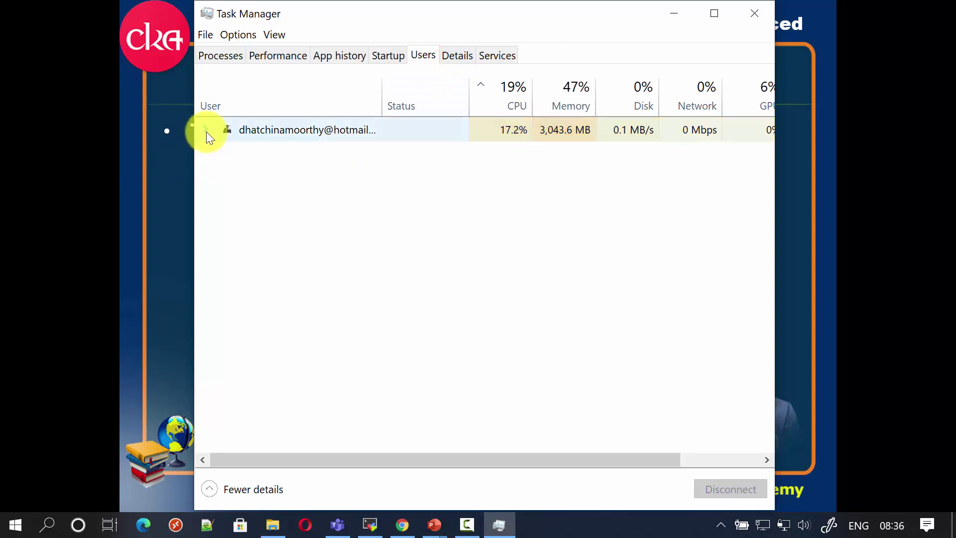
click(325, 129)
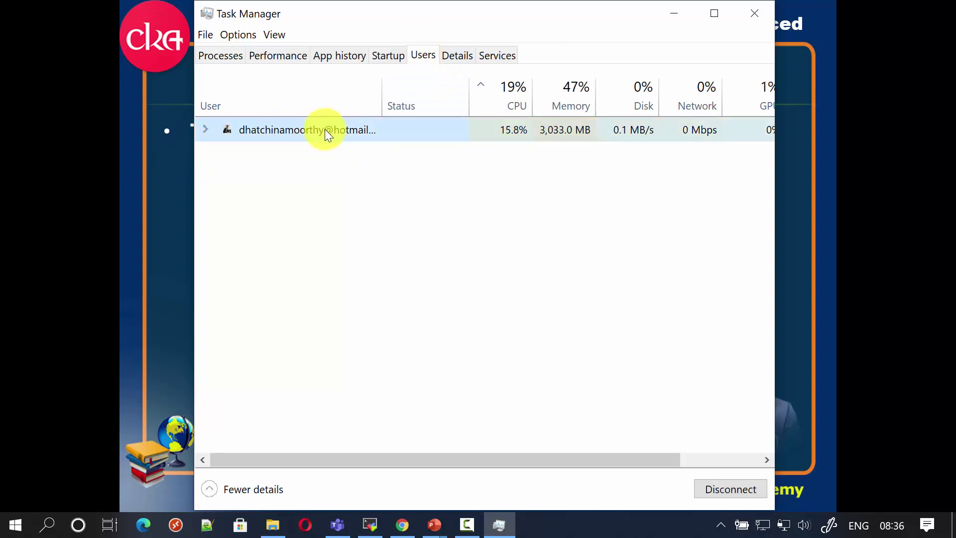
click(206, 128)
scroll(298, 241, down, 3)
scroll(318, 252, down, 13)
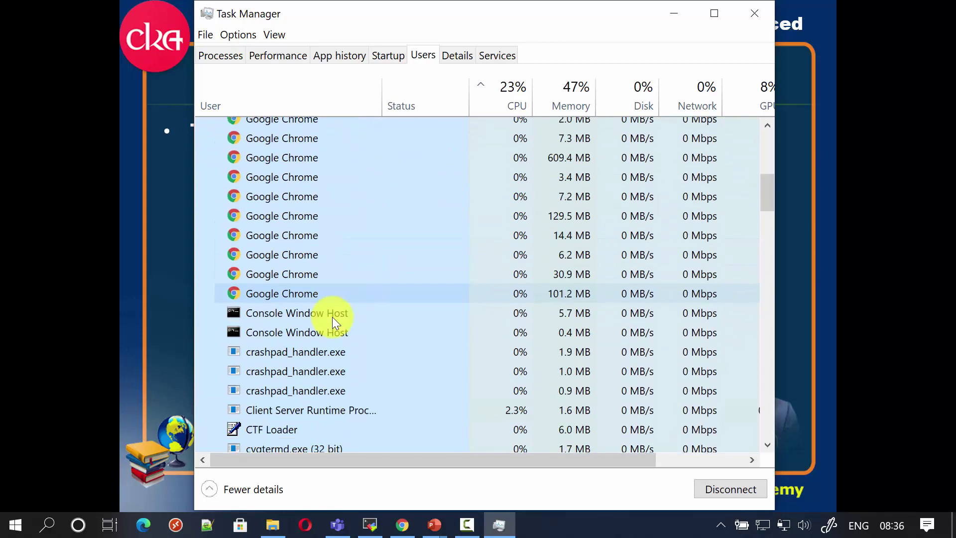
scroll(361, 336, down, 7)
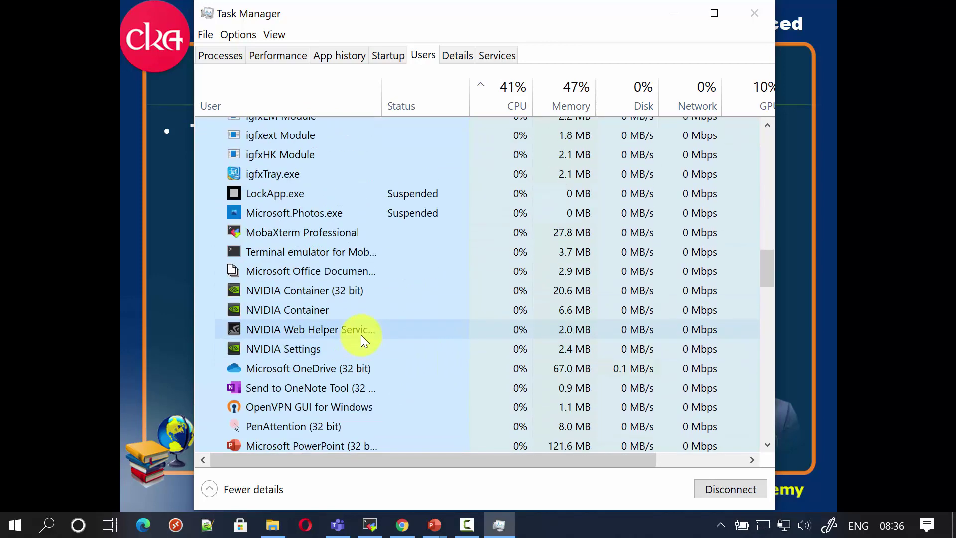
scroll(359, 286, up, 5)
scroll(357, 279, up, 15)
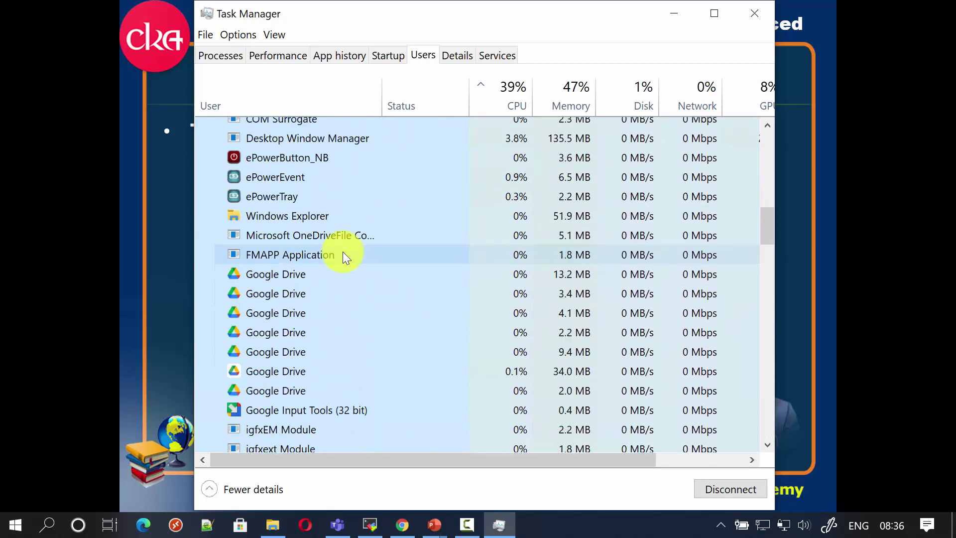
Collapse the signed-in user's entry, then view the user account management page in an enlarged window and close it.
scroll(299, 304, up, 2)
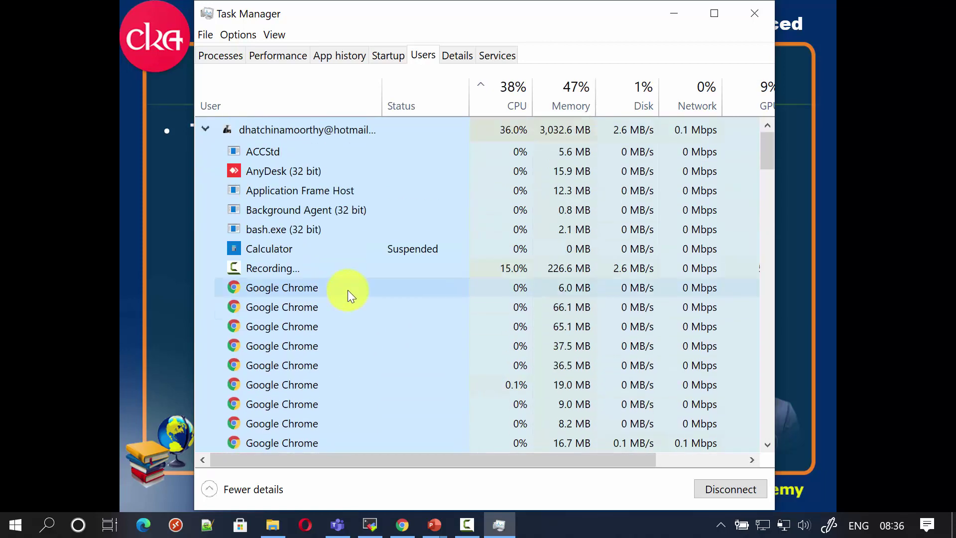
click(209, 130)
right_click(334, 128)
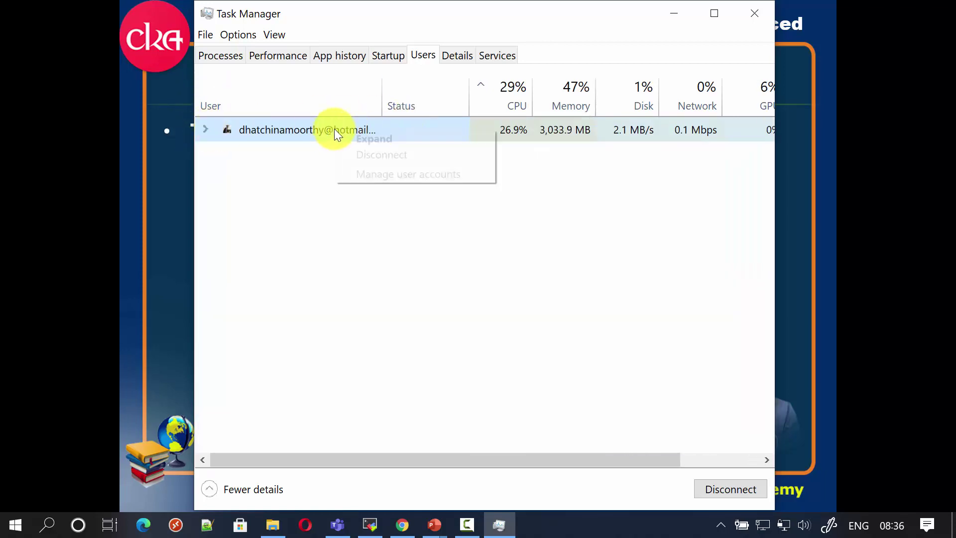
click(394, 174)
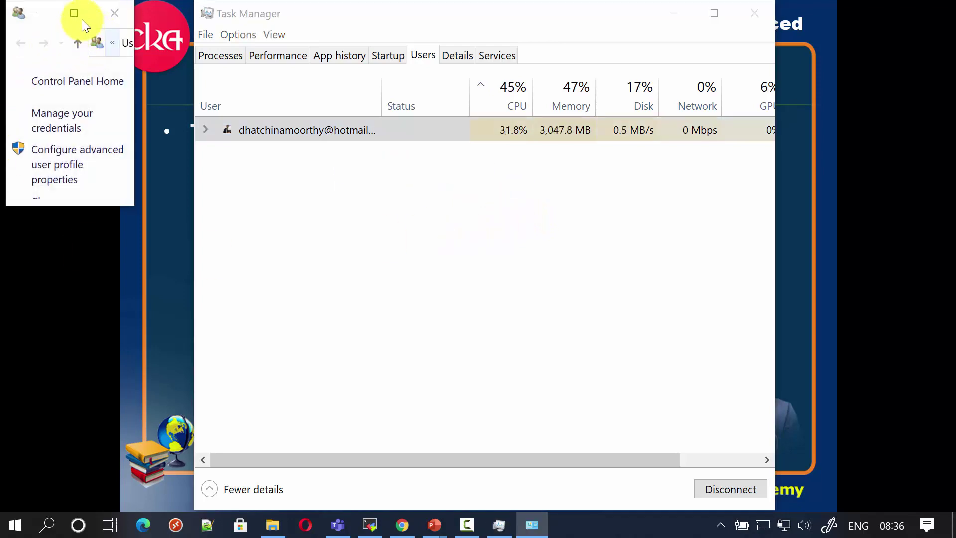
drag(132, 202, 740, 357)
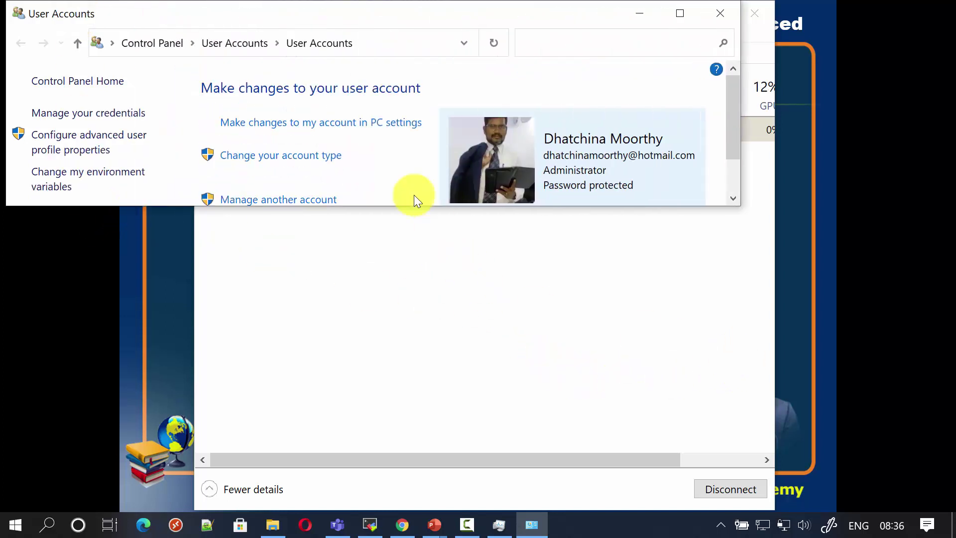
drag(410, 208, 412, 425)
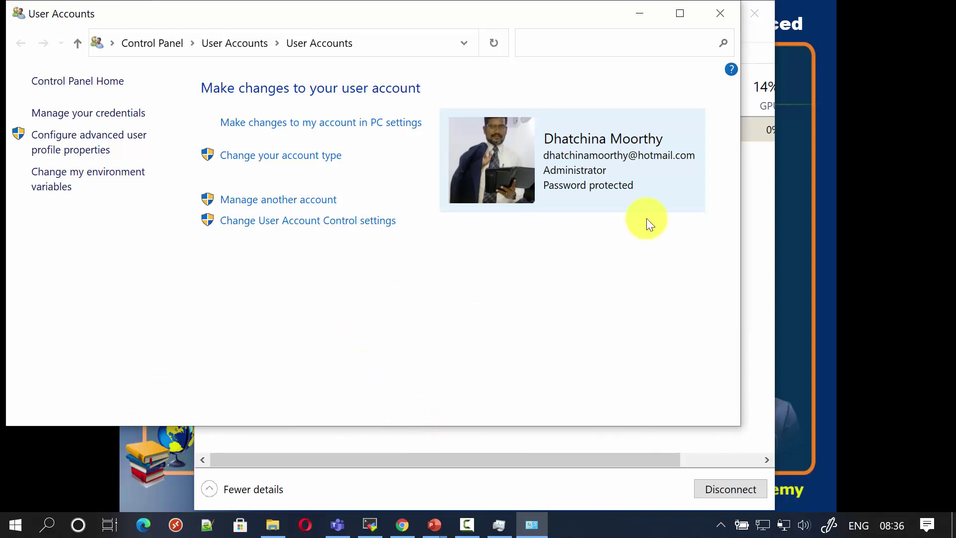
drag(526, 18, 585, 56)
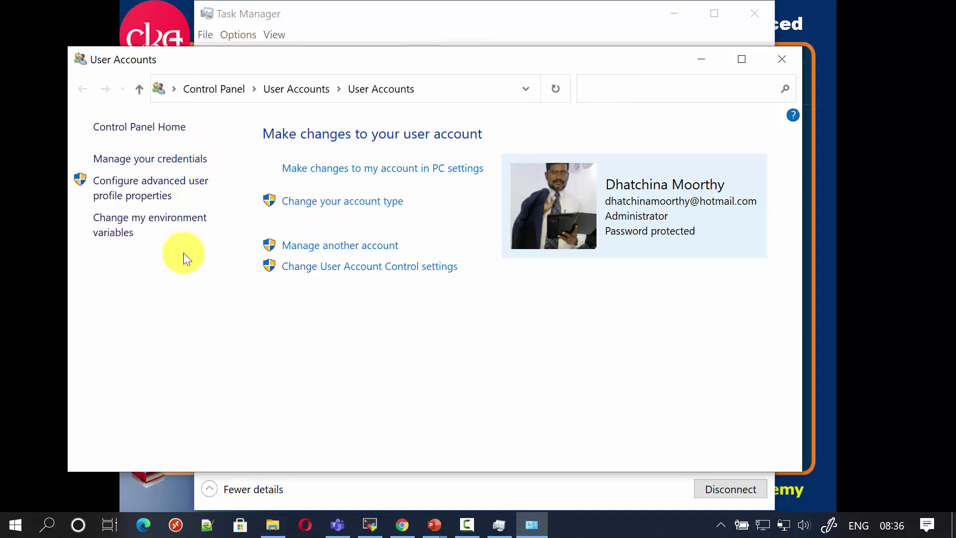
click(796, 60)
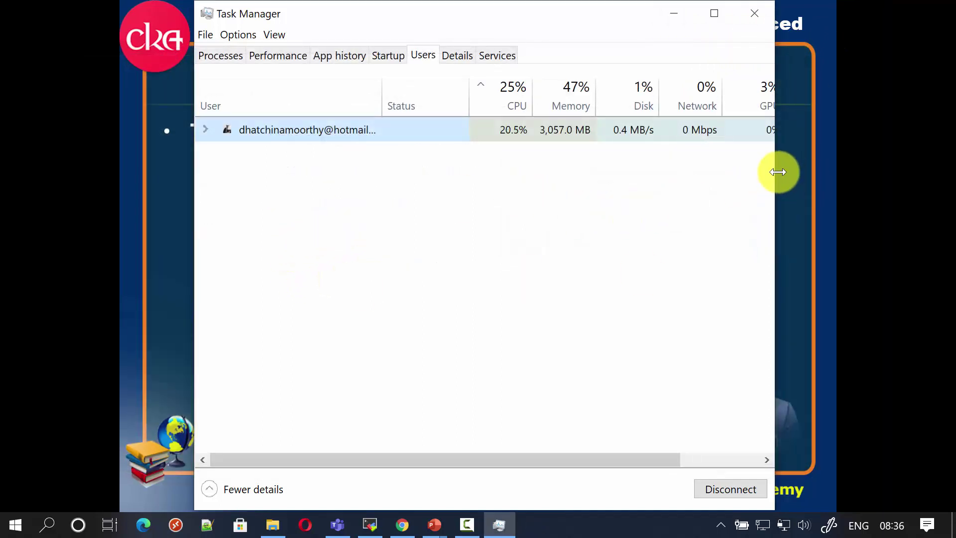
Widen the Task Manager window to show the GPU engine column, reposition it and display the actions available for the signed-in user.
drag(775, 171, 879, 158)
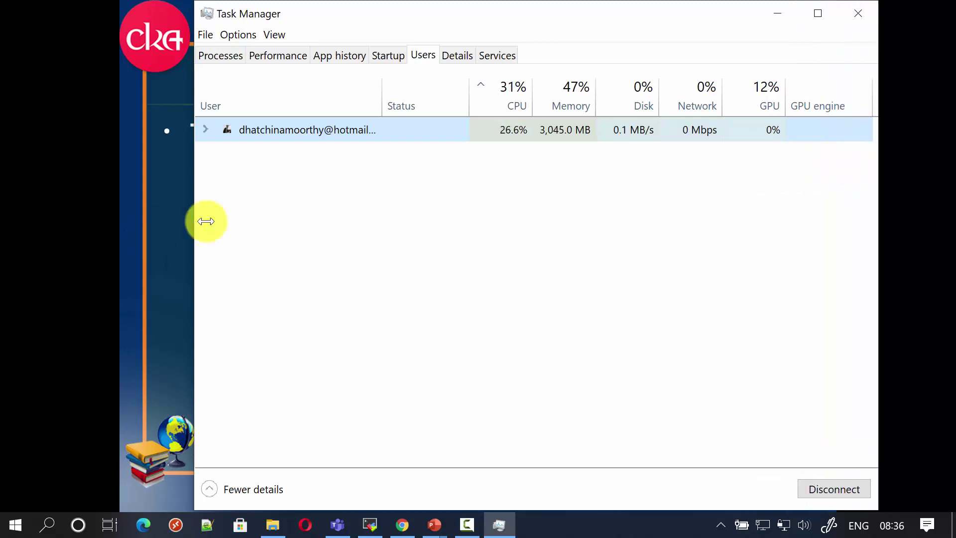
drag(517, 14, 468, 19)
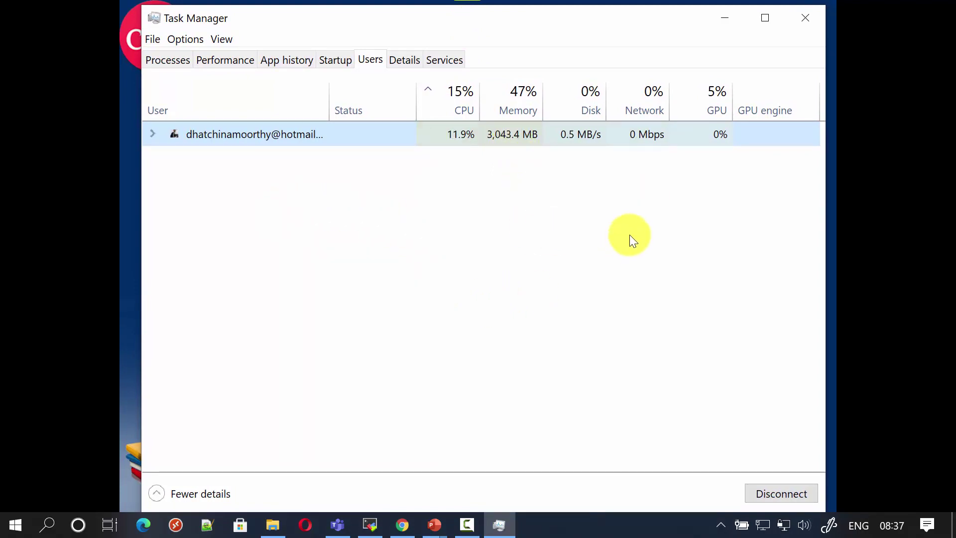
right_click(330, 134)
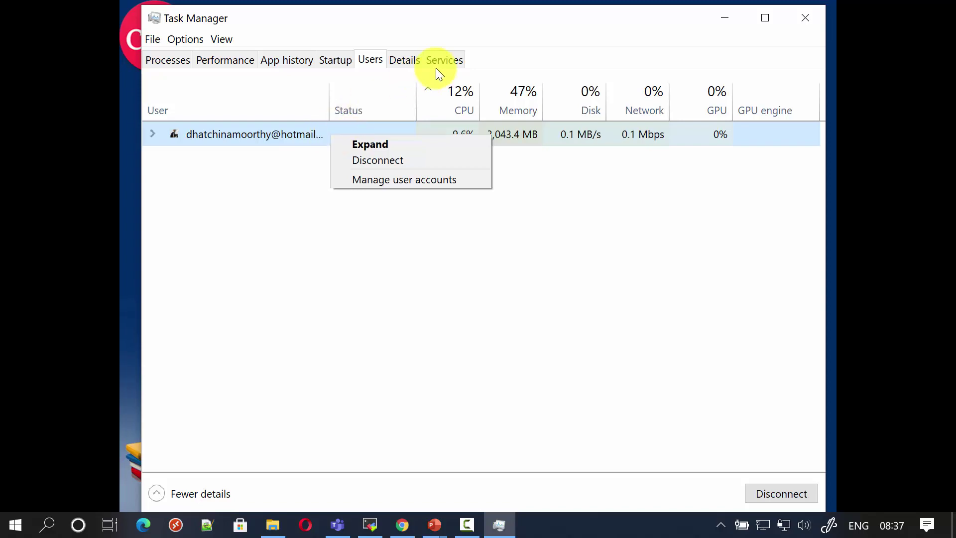
Examine the detailed process list with its PID, status, user name, CPU and memory columns, highlighting the GamesAppIntegration process.
click(413, 57)
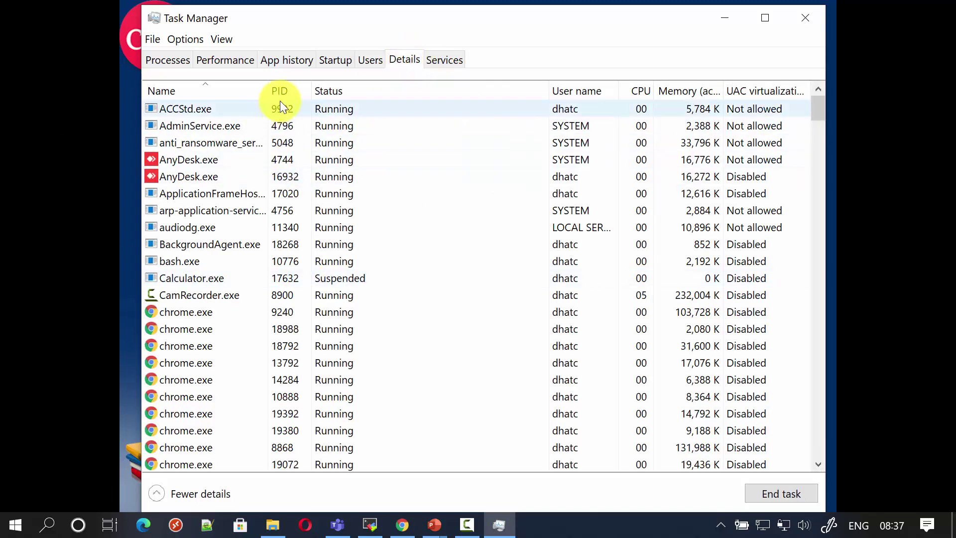
scroll(277, 239, down, 5)
scroll(278, 239, down, 13)
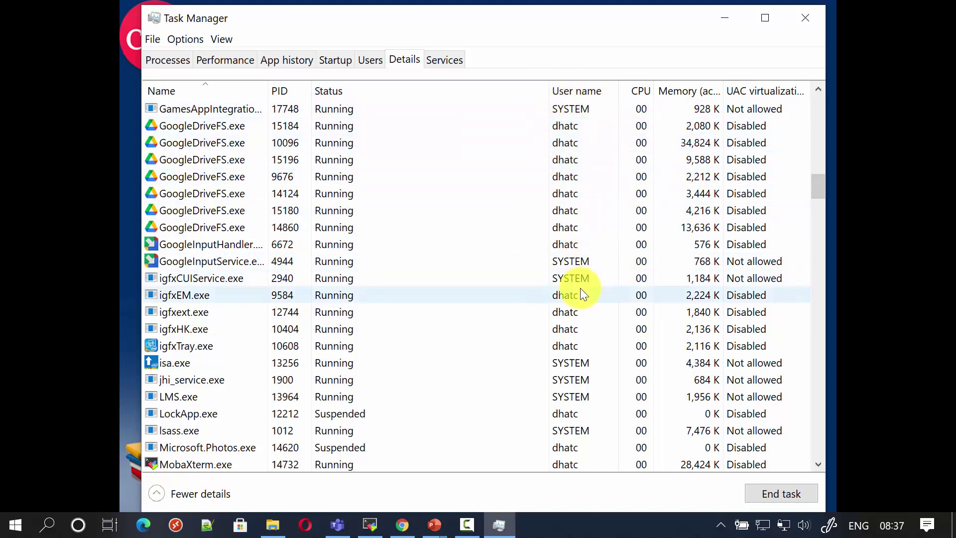
click(638, 109)
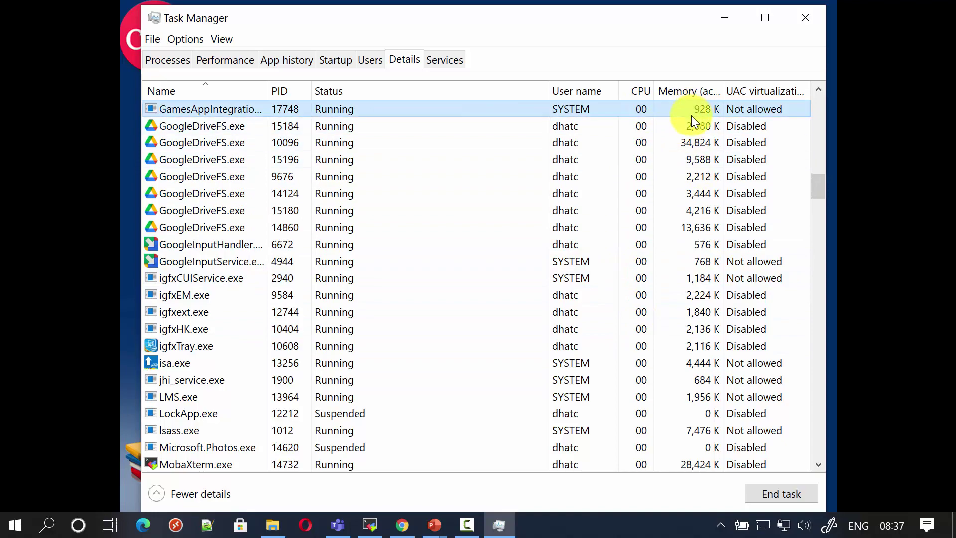
scroll(742, 294, up, 7)
scroll(717, 302, up, 12)
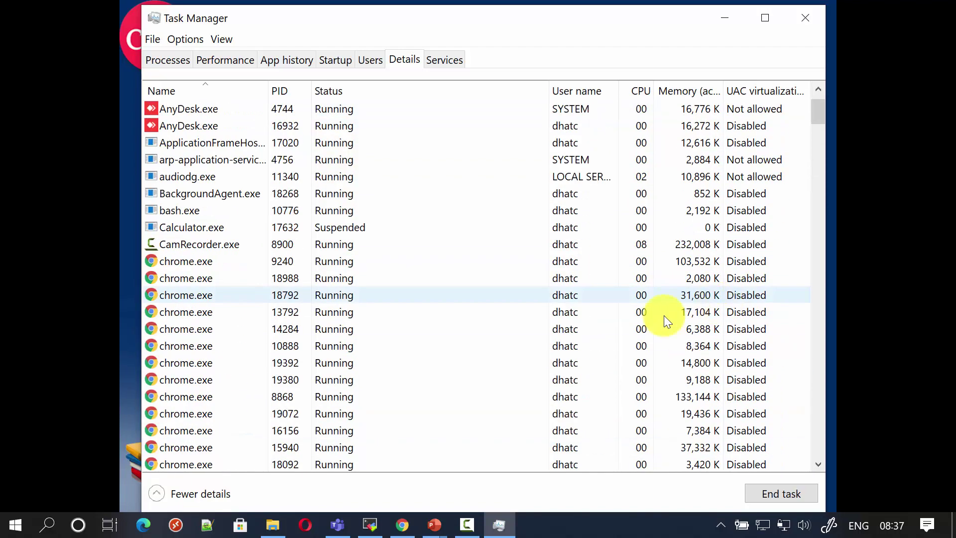
scroll(313, 279, down, 10)
scroll(307, 312, down, 20)
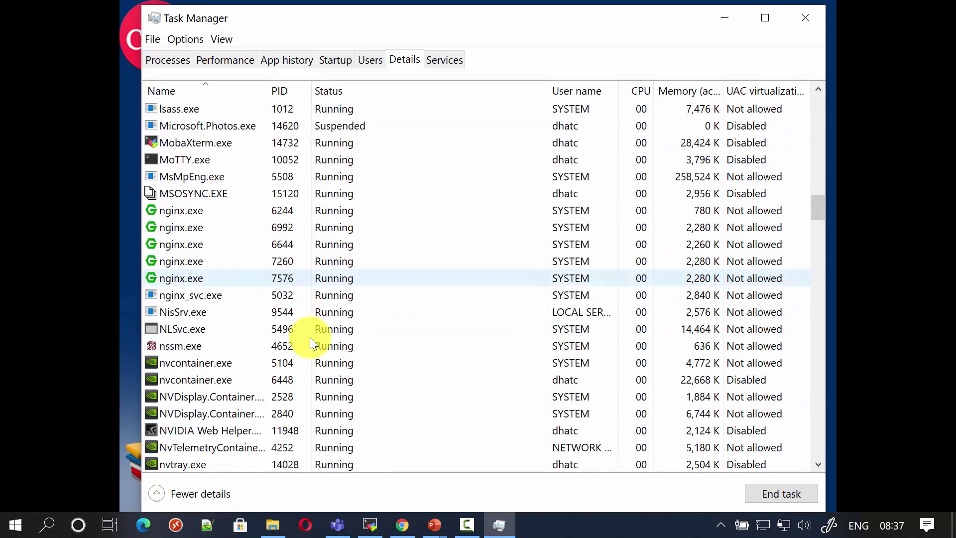
scroll(367, 300, down, 20)
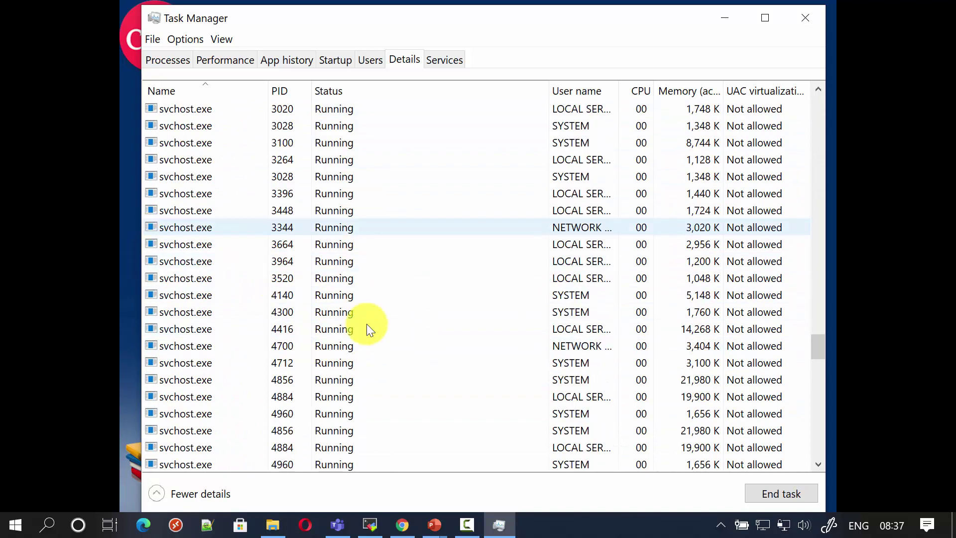
Review the actions available for the TscHelp.exe process and dismiss them without choosing one.
right_click(179, 158)
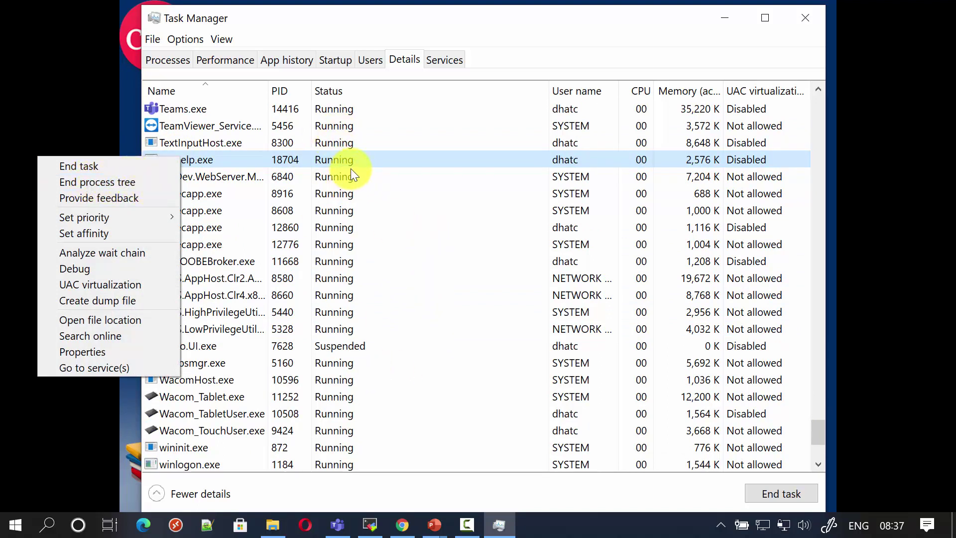
click(365, 154)
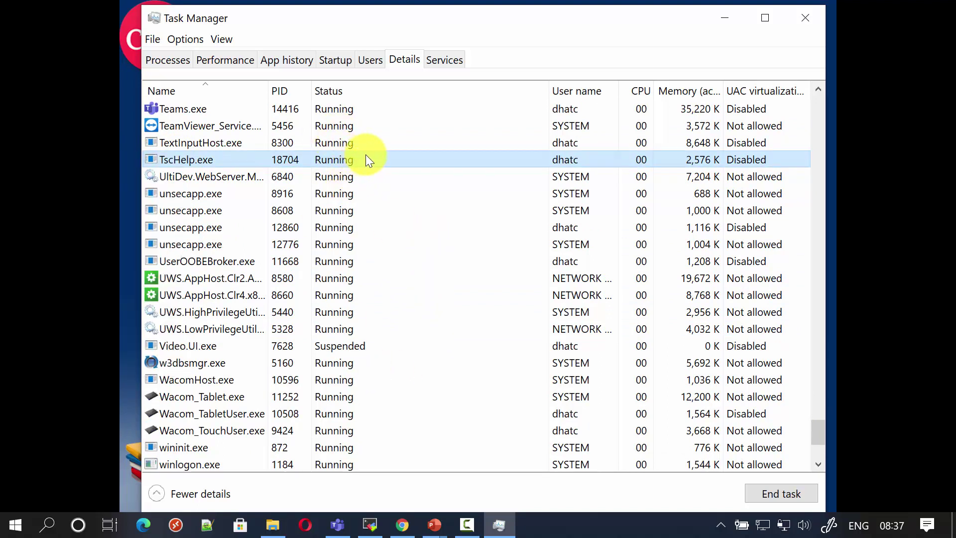
right_click(222, 159)
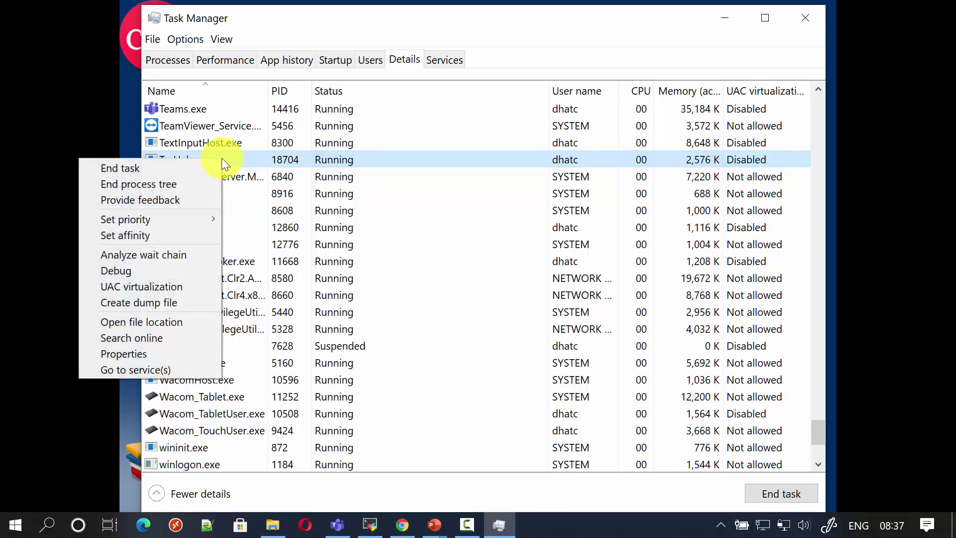
click(365, 165)
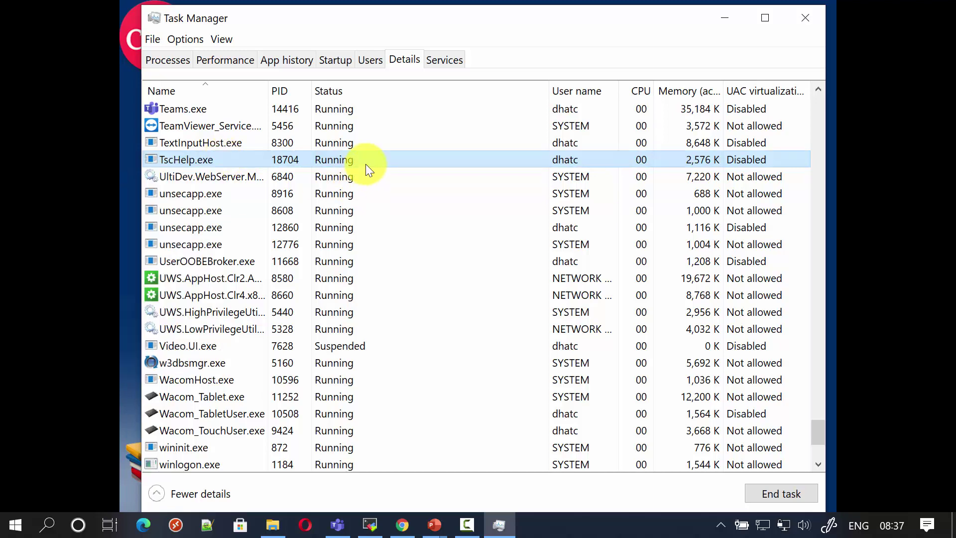
Review the actions available for the chrome.exe process with PID 13792, dismiss them and look through the neighbouring processes.
scroll(420, 177, up, 20)
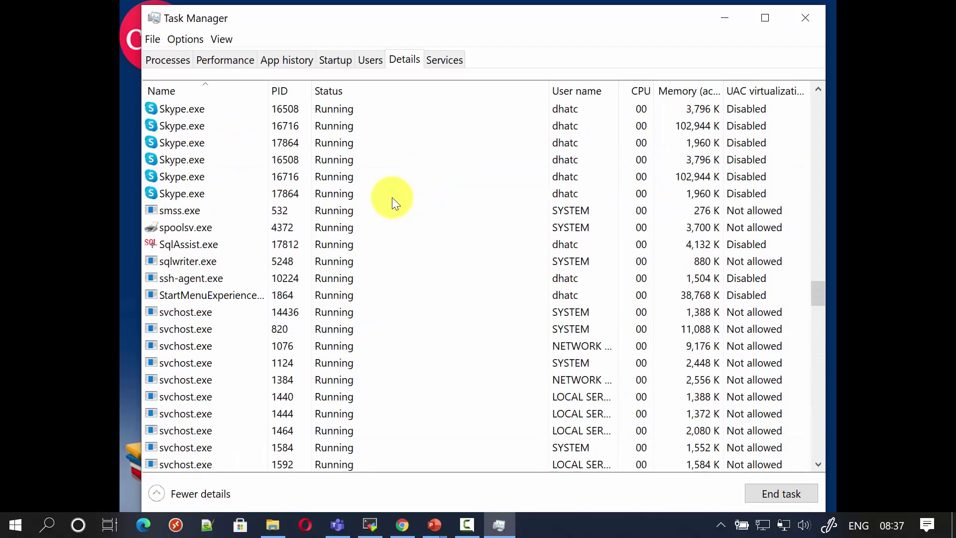
scroll(391, 197, up, 20)
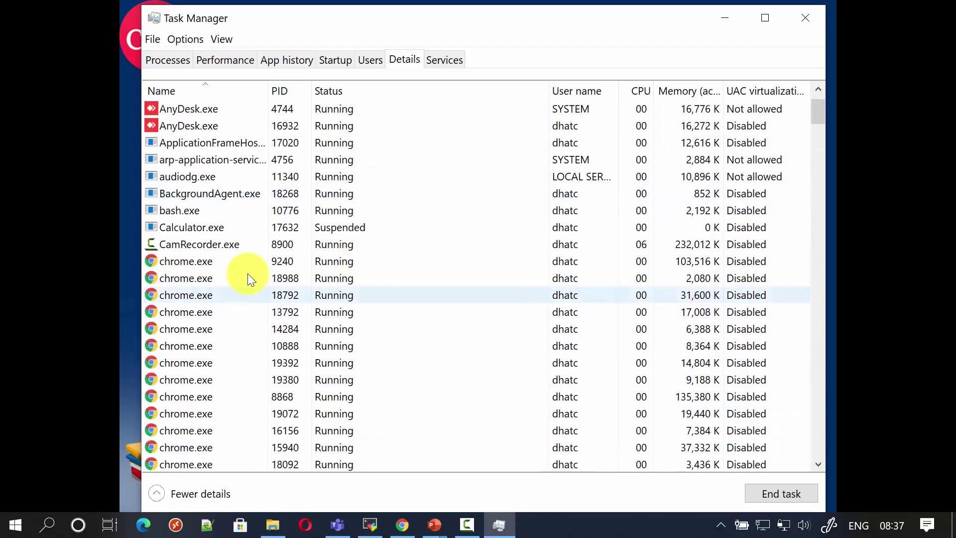
scroll(184, 181, down, 4)
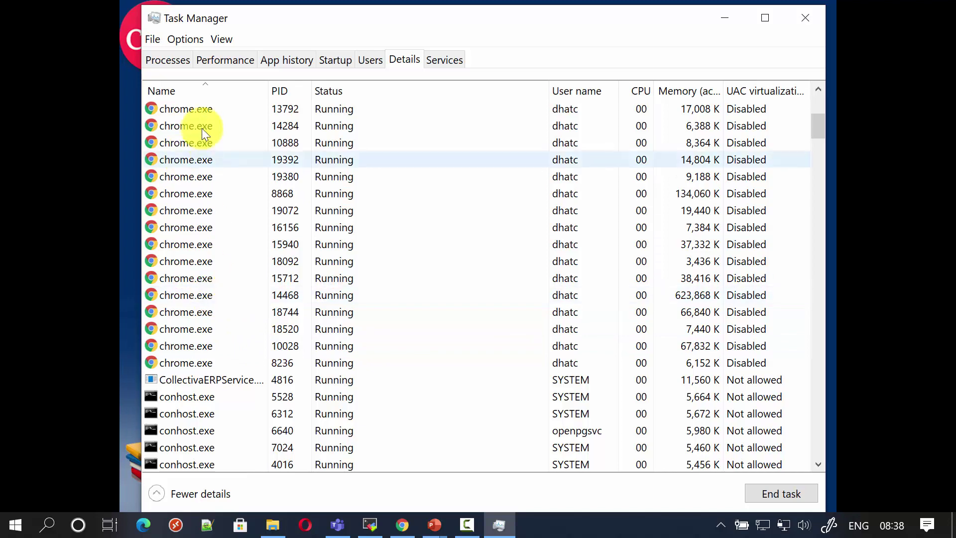
right_click(190, 106)
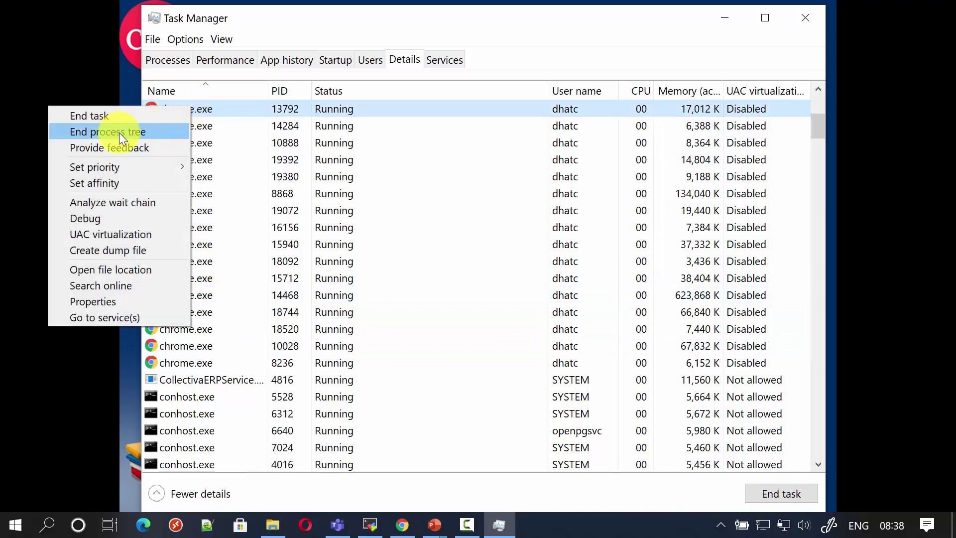
click(326, 155)
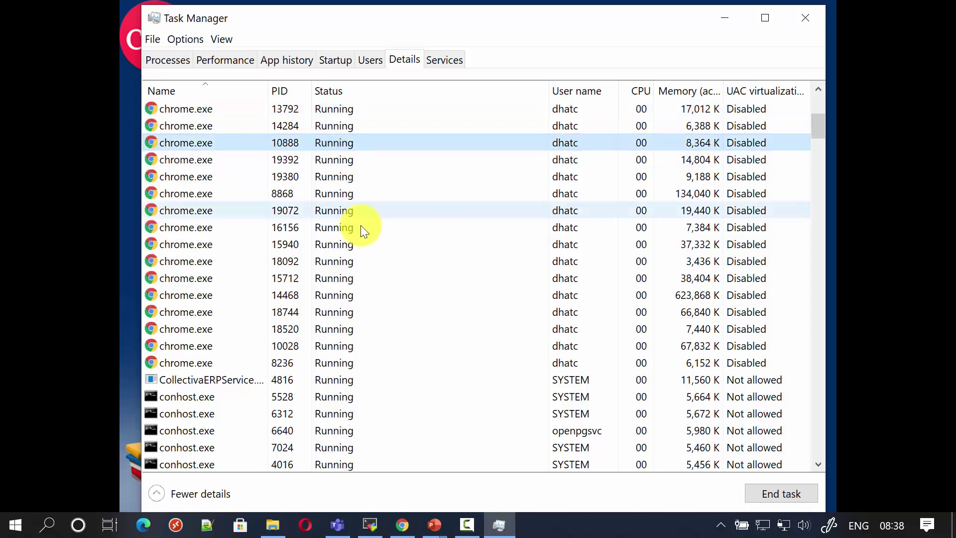
scroll(362, 228, down, 10)
scroll(335, 131, up, 15)
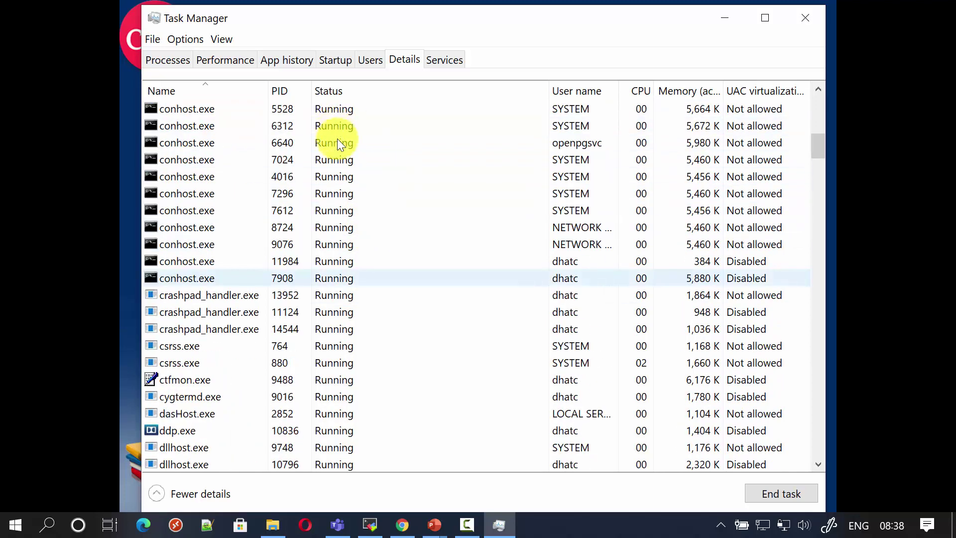
Revisit the services list, the running processes, the CPU performance graph and the app history.
click(457, 59)
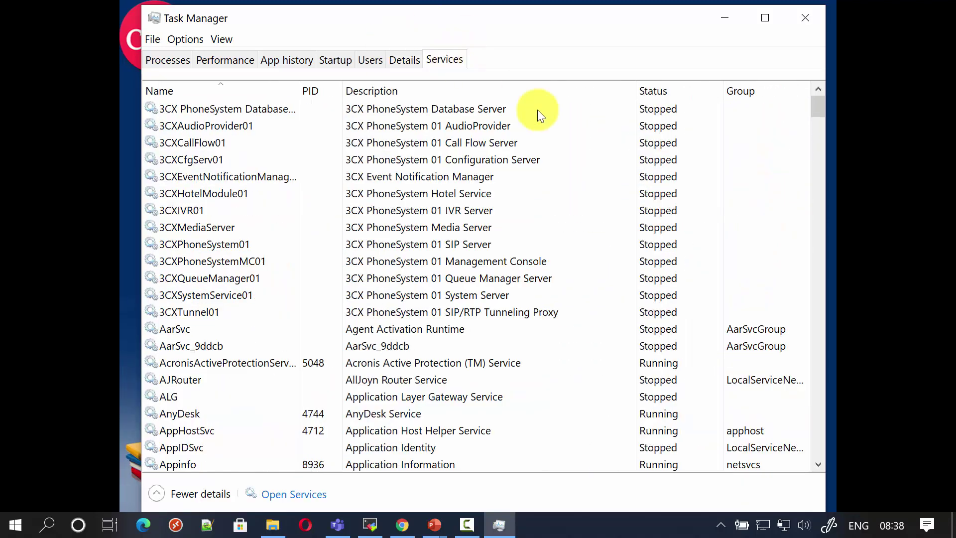
click(169, 61)
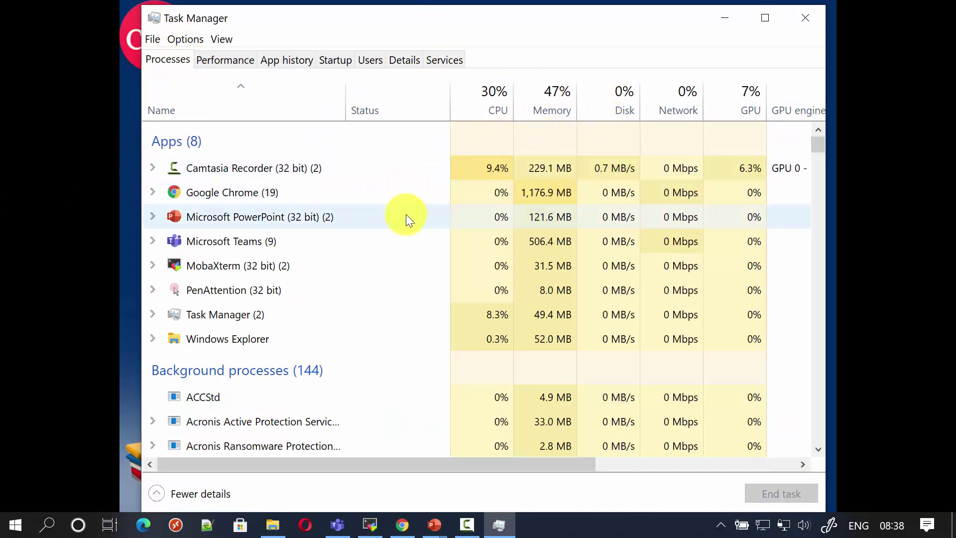
click(215, 61)
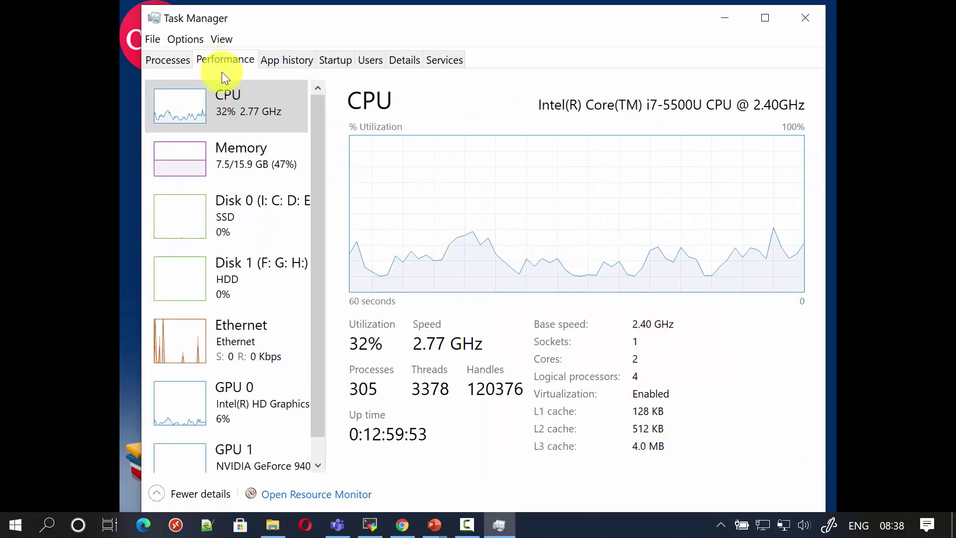
click(275, 59)
Look over Task Manager's window options and its view settings without changing any of them.
click(197, 40)
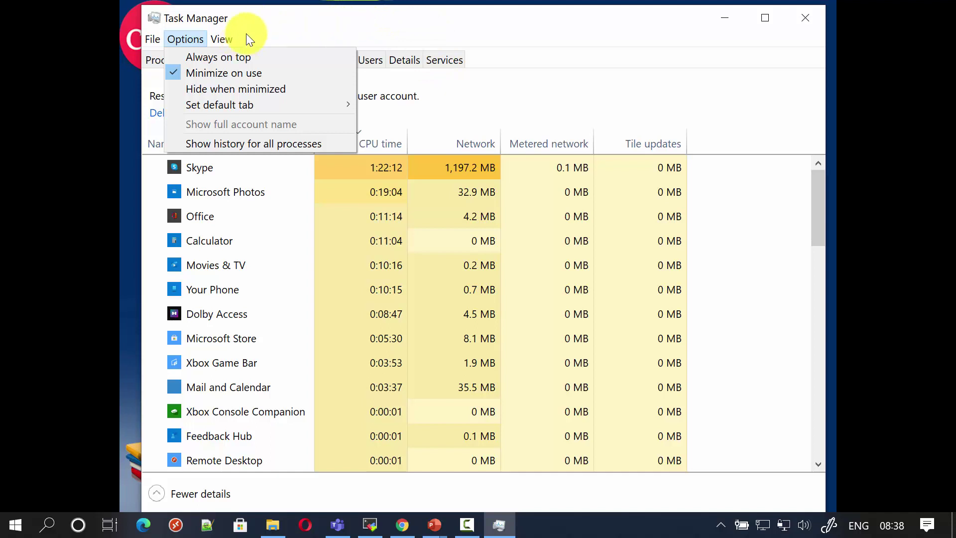
click(262, 32)
click(222, 40)
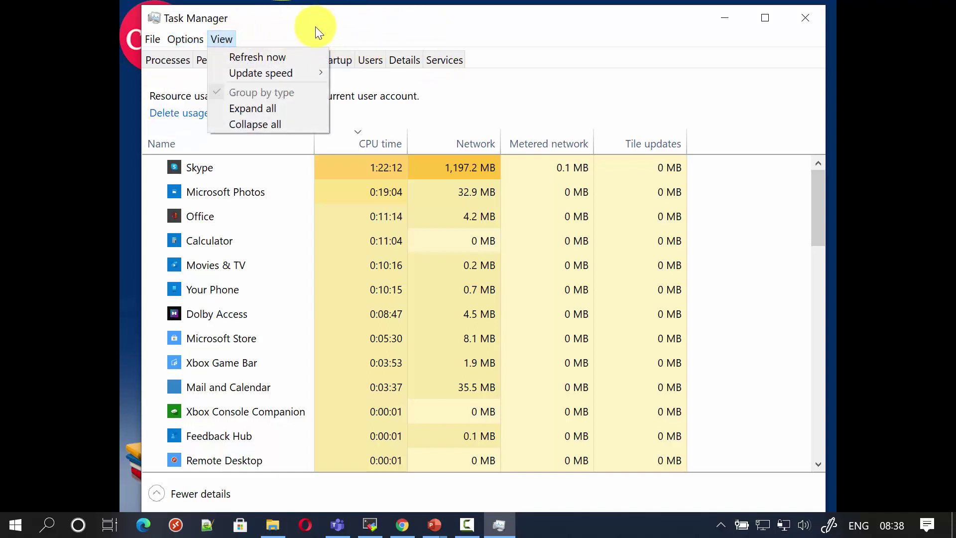
click(153, 43)
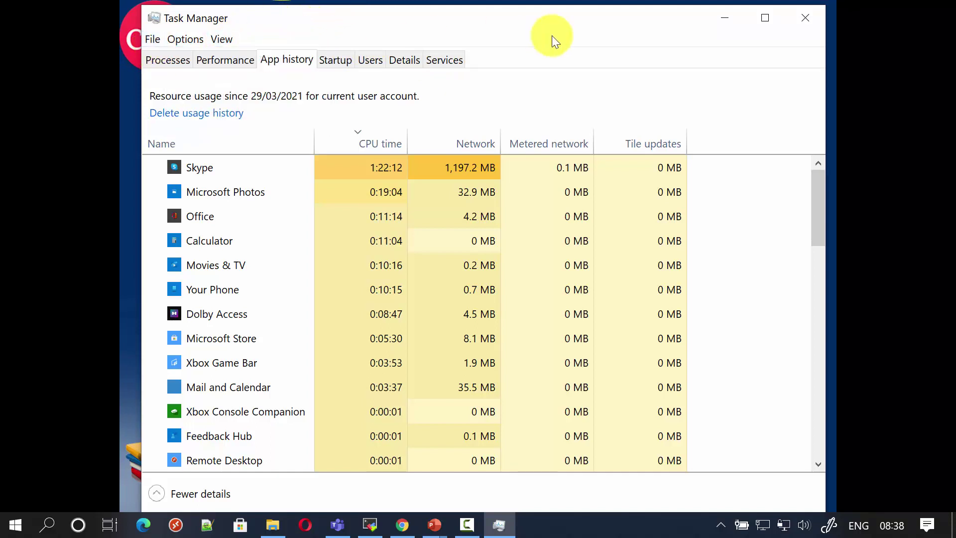
Close Task Manager and mark the Process and Performance items on the PowerPoint slide with the pen.
click(806, 18)
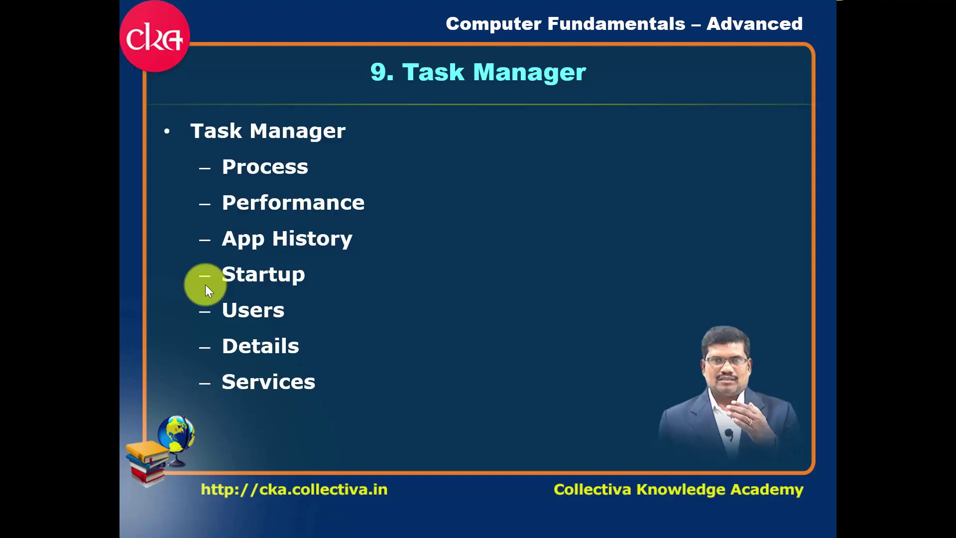
key(ctrl+p)
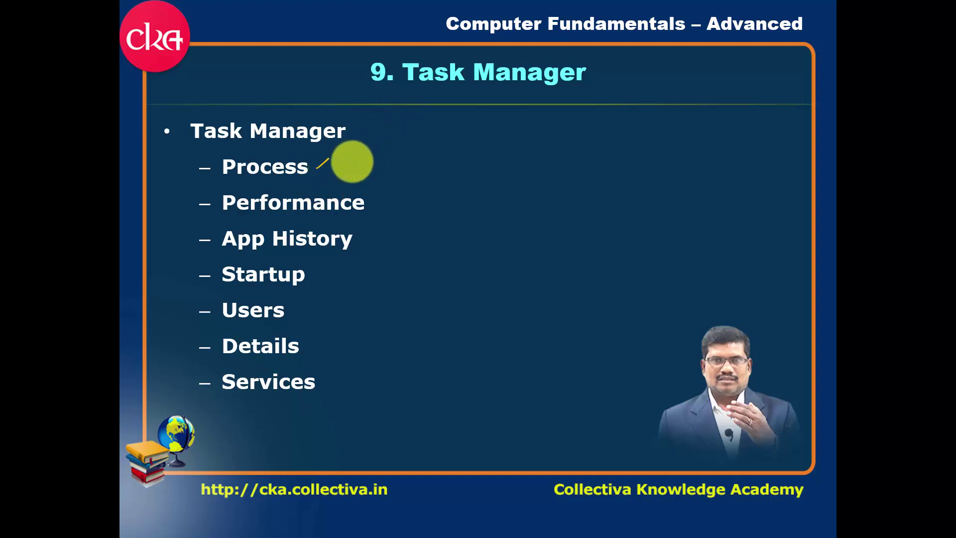
drag(371, 204, 385, 194)
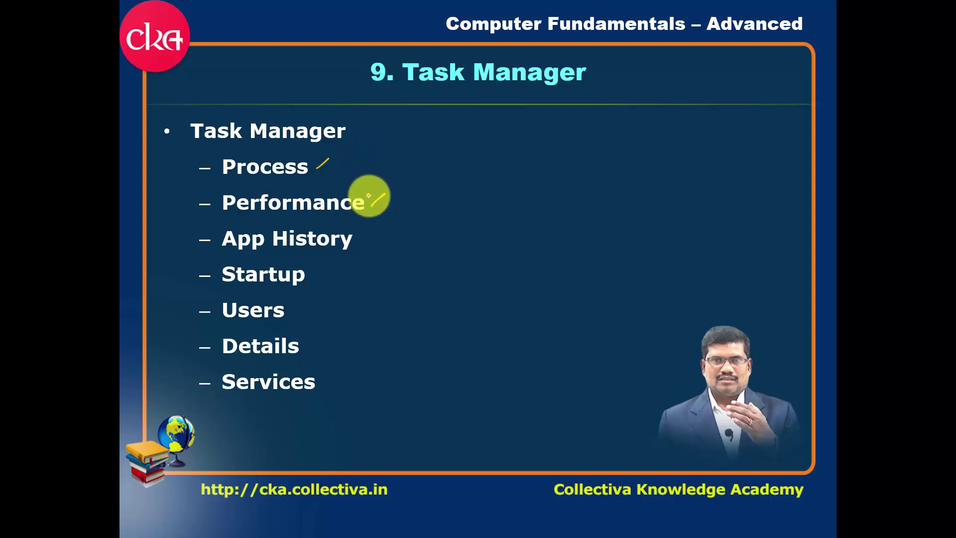